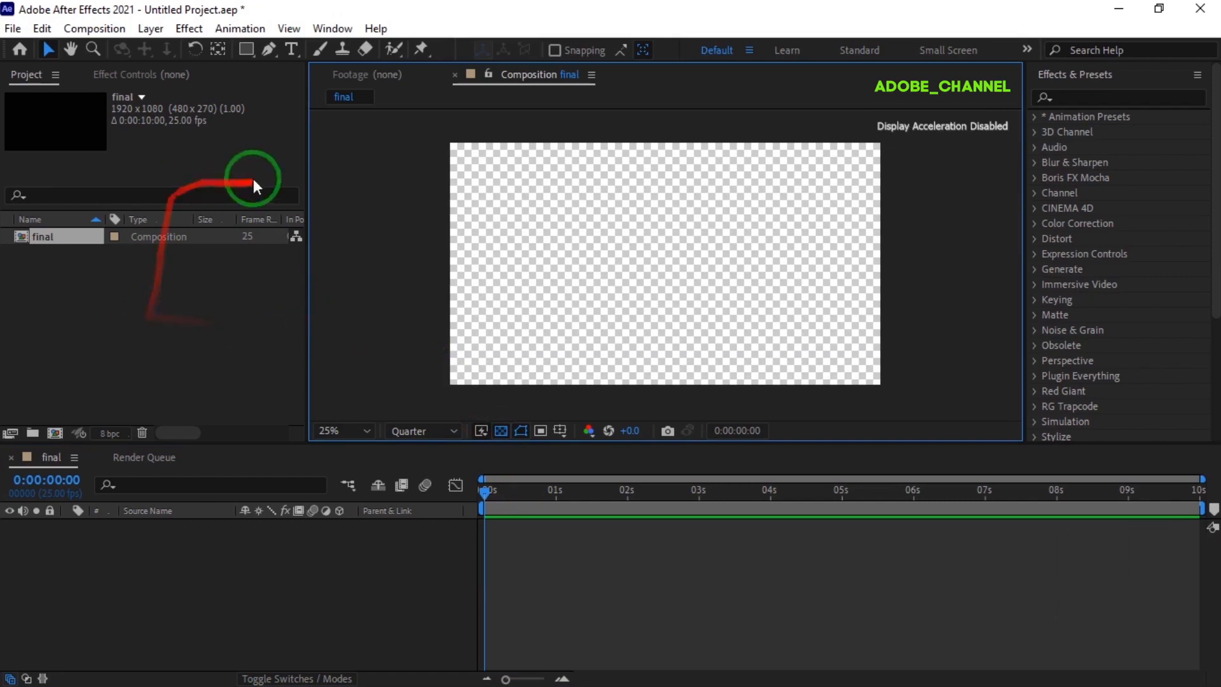
Set up the Rectangle tool with a solid off-white fill colour.
click(246, 48)
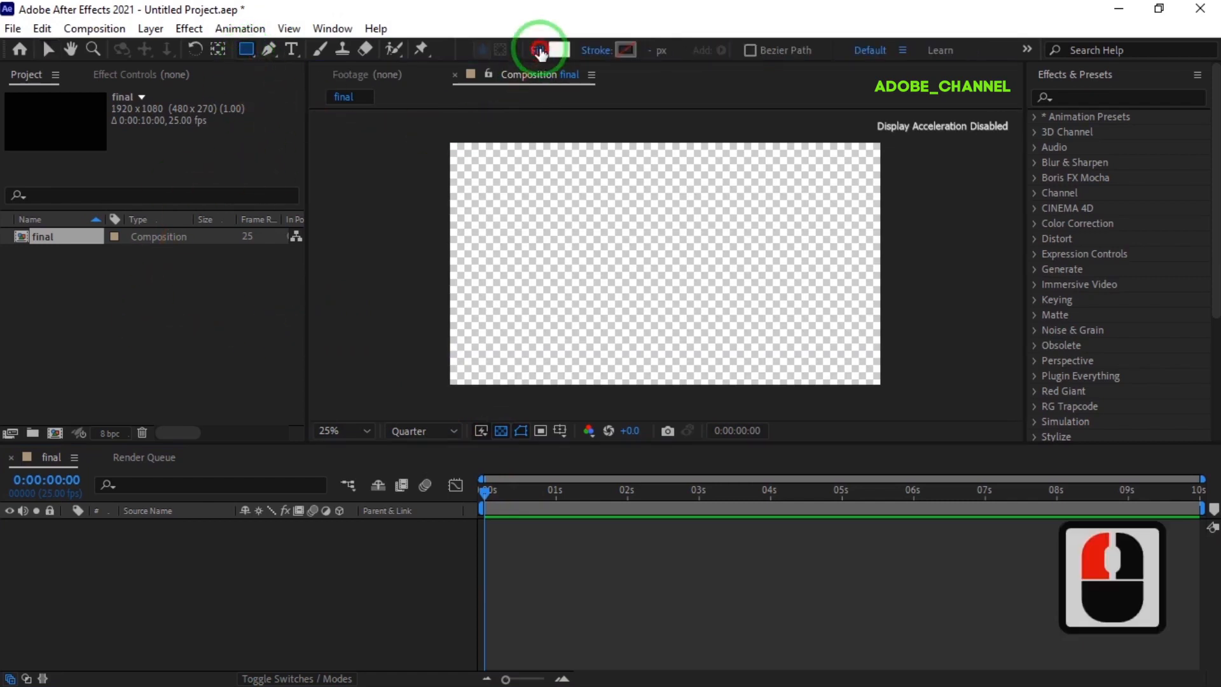
click(538, 50)
click(539, 301)
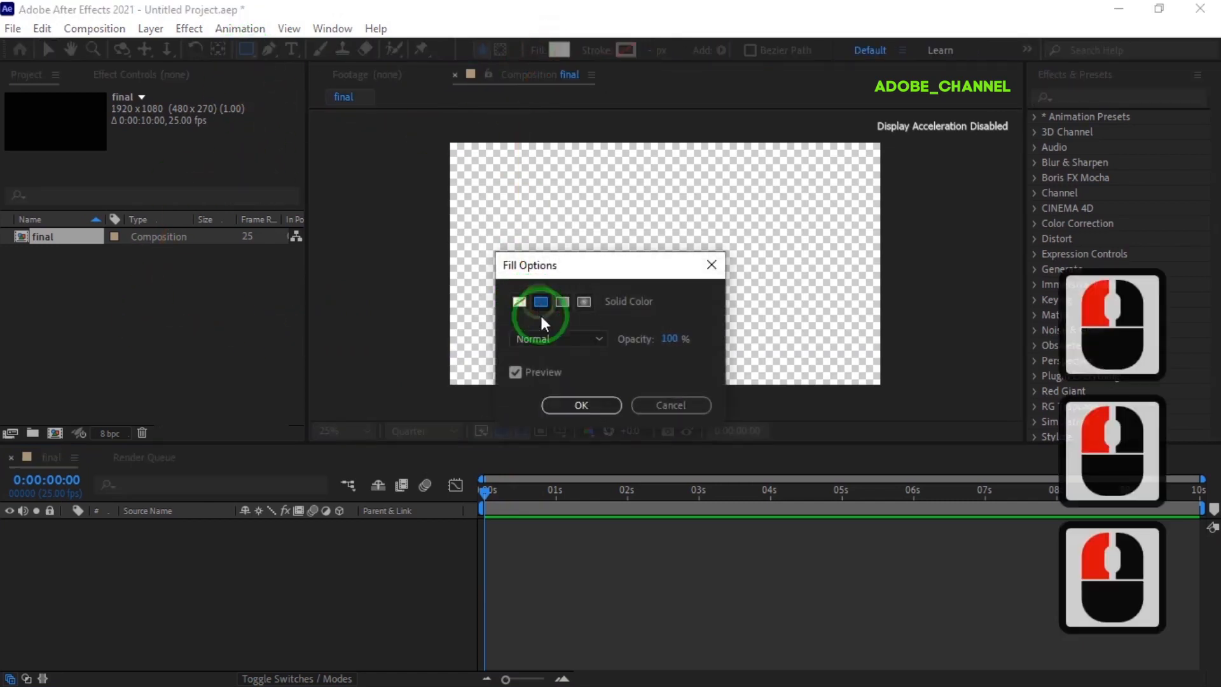
click(584, 407)
click(560, 49)
click(782, 287)
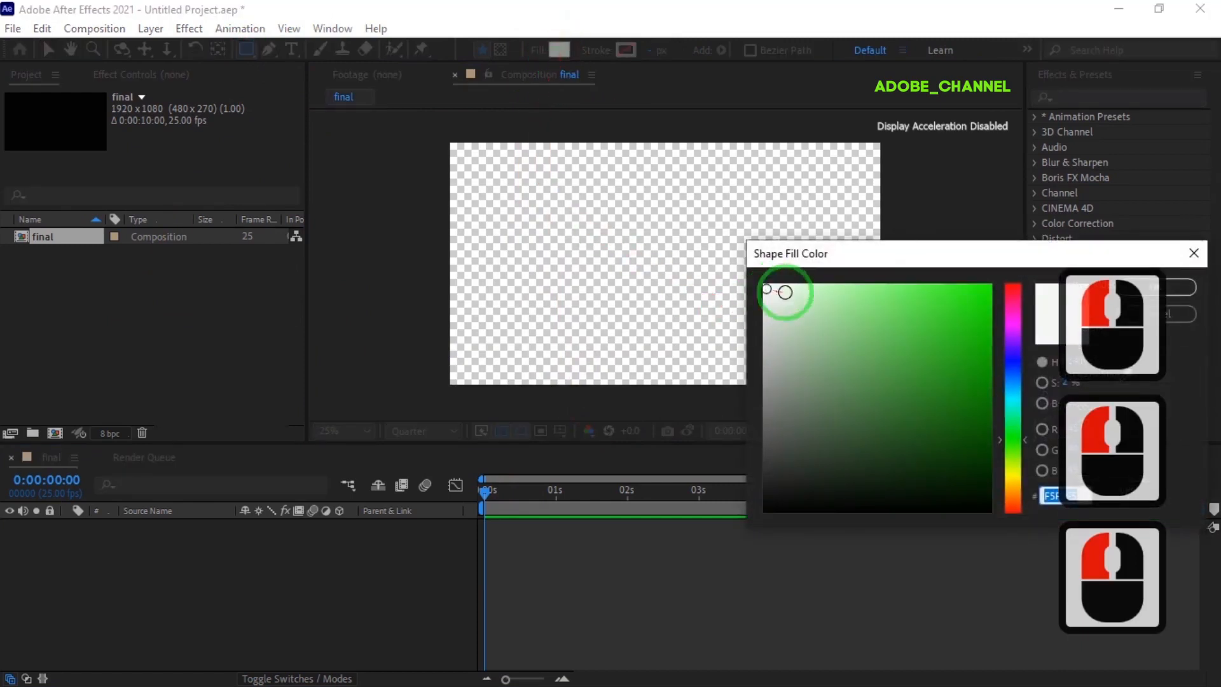
click(1148, 286)
Set the rectangle stroke to None.
click(596, 50)
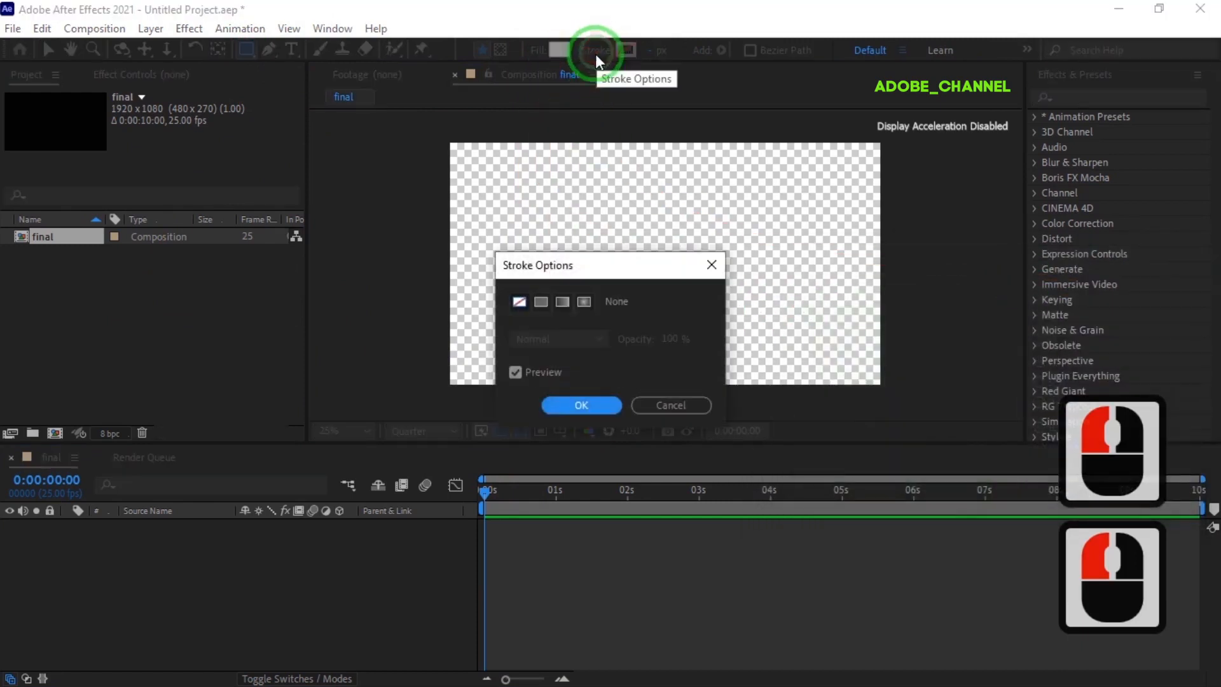
click(519, 301)
click(582, 405)
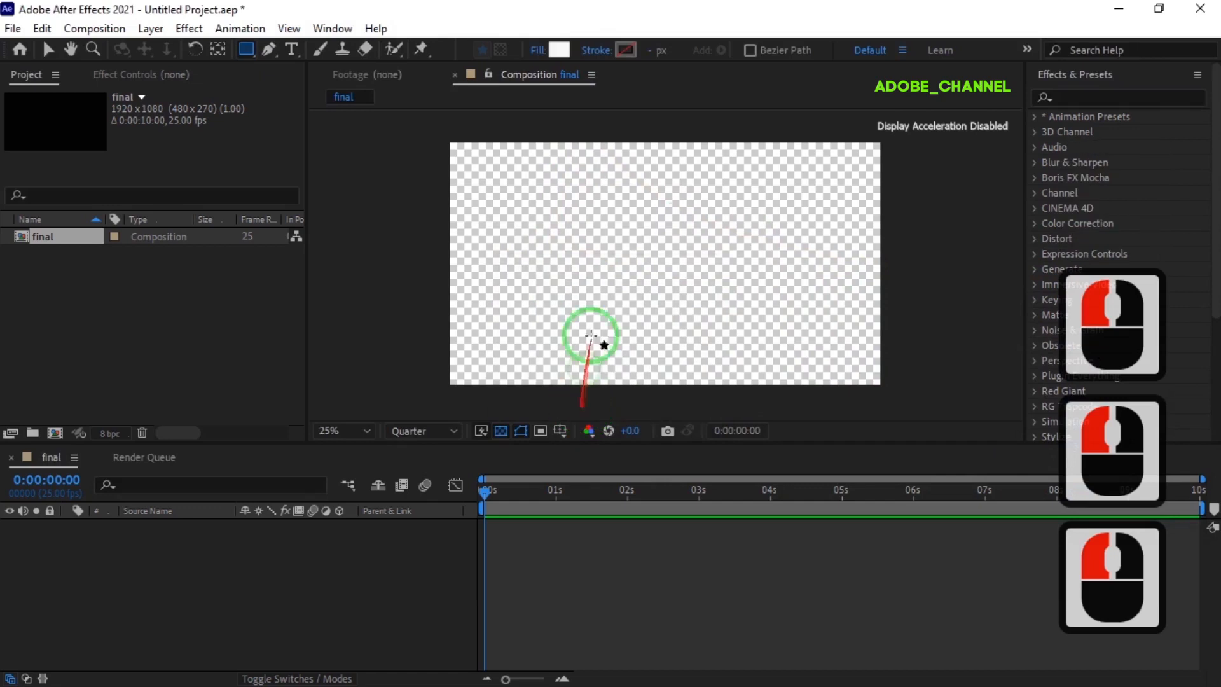
Draw five rectangles on one shape layer, one near each corner of the composition and one in the centre.
drag(470, 162, 569, 227)
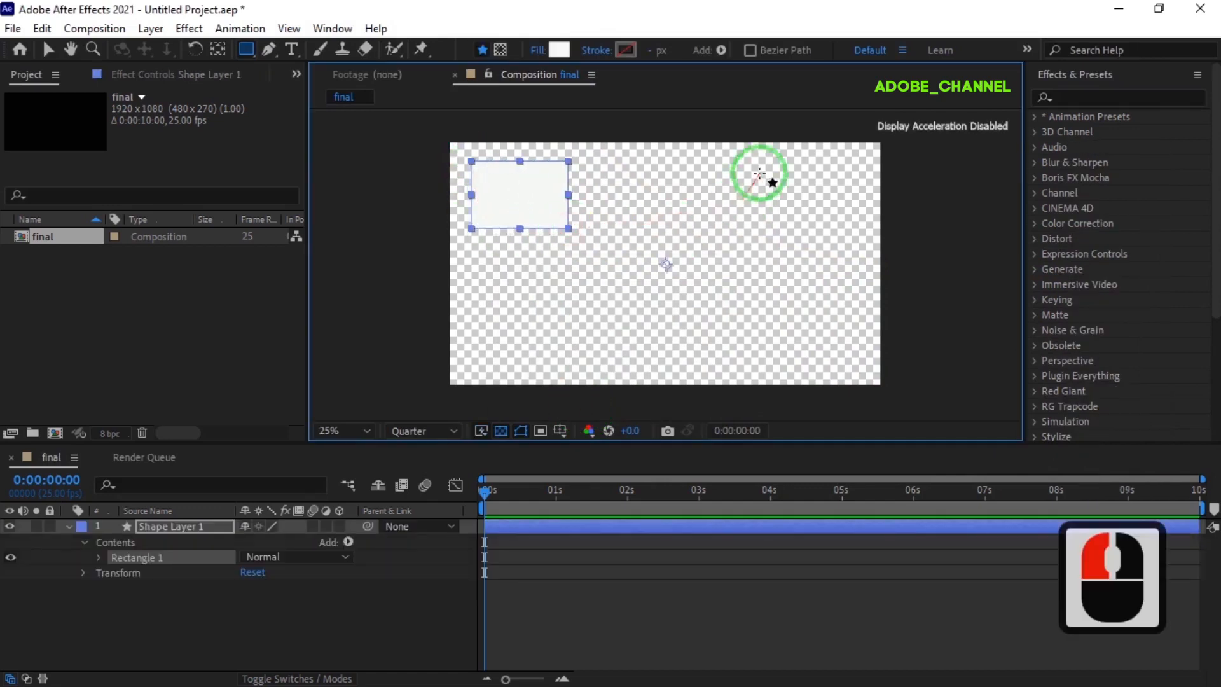
drag(758, 162, 853, 221)
drag(613, 237, 717, 292)
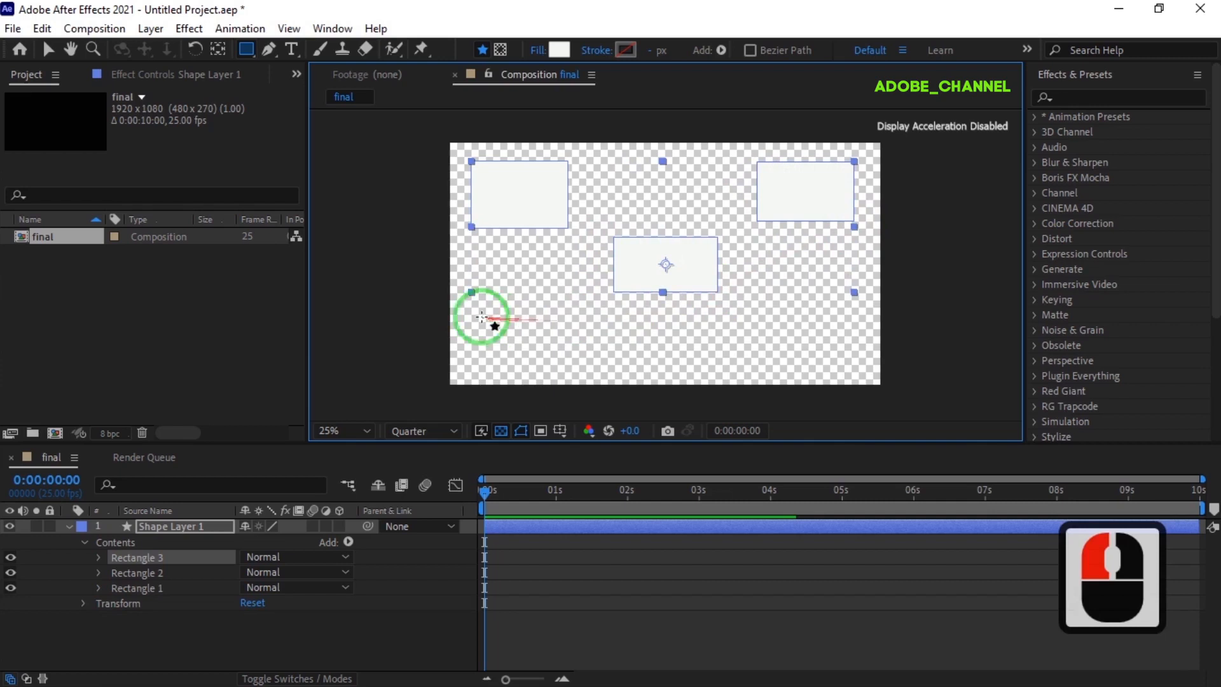
drag(474, 309, 586, 362)
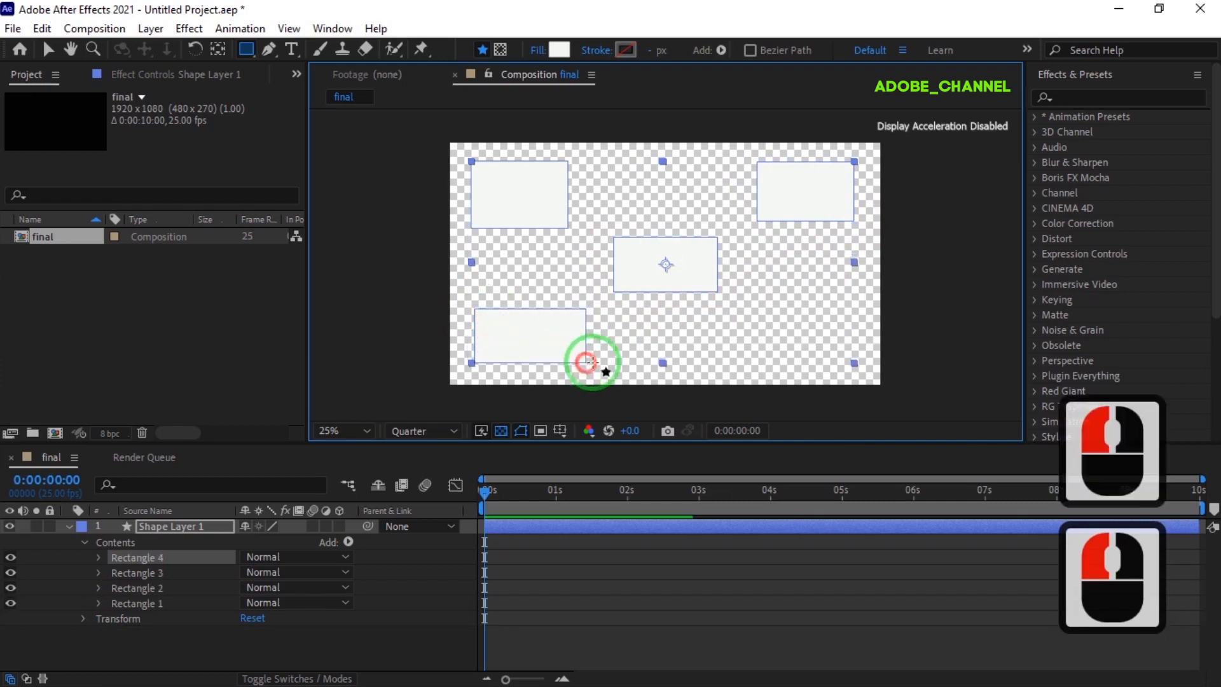
drag(787, 365, 855, 366)
click(68, 526)
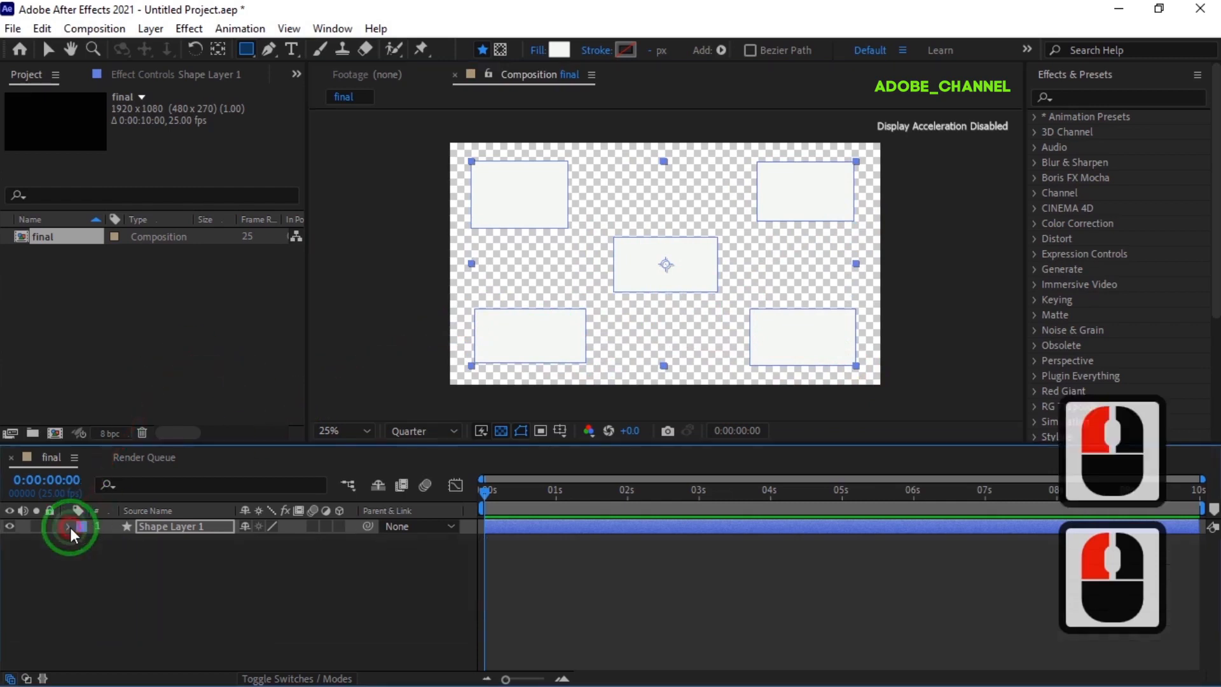
Draw four rectangles on a second shape layer, filling the top, left, right and bottom gaps between the existing ones.
click(48, 50)
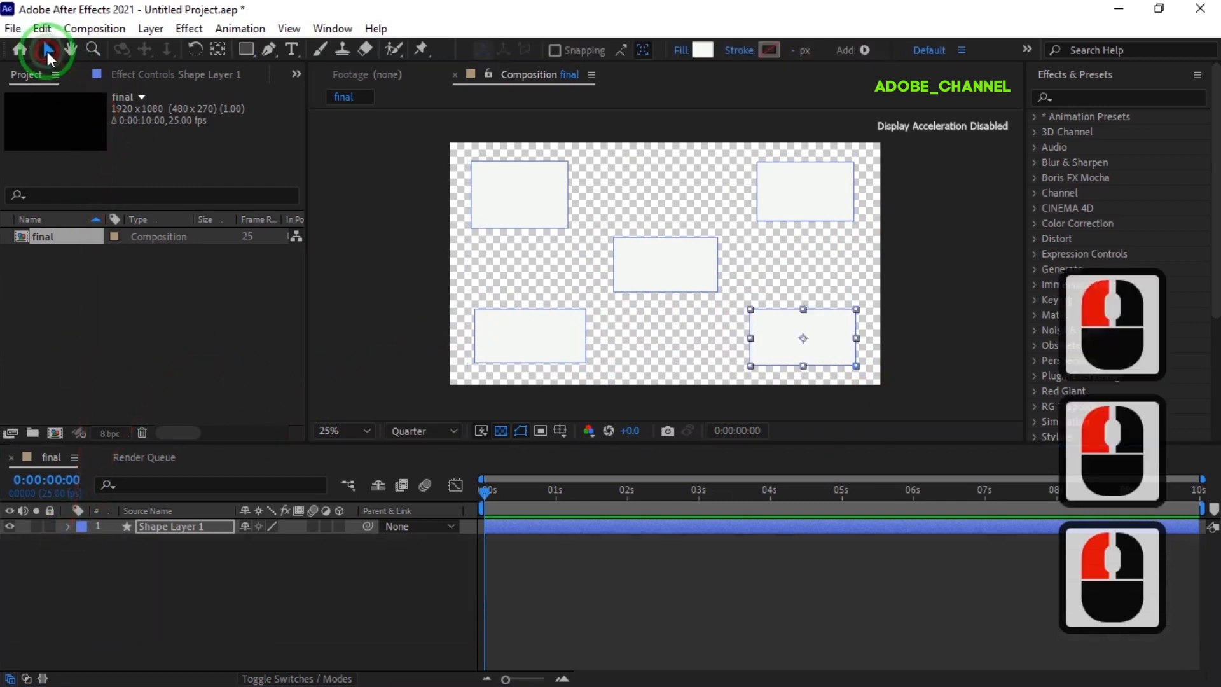
click(373, 315)
click(246, 50)
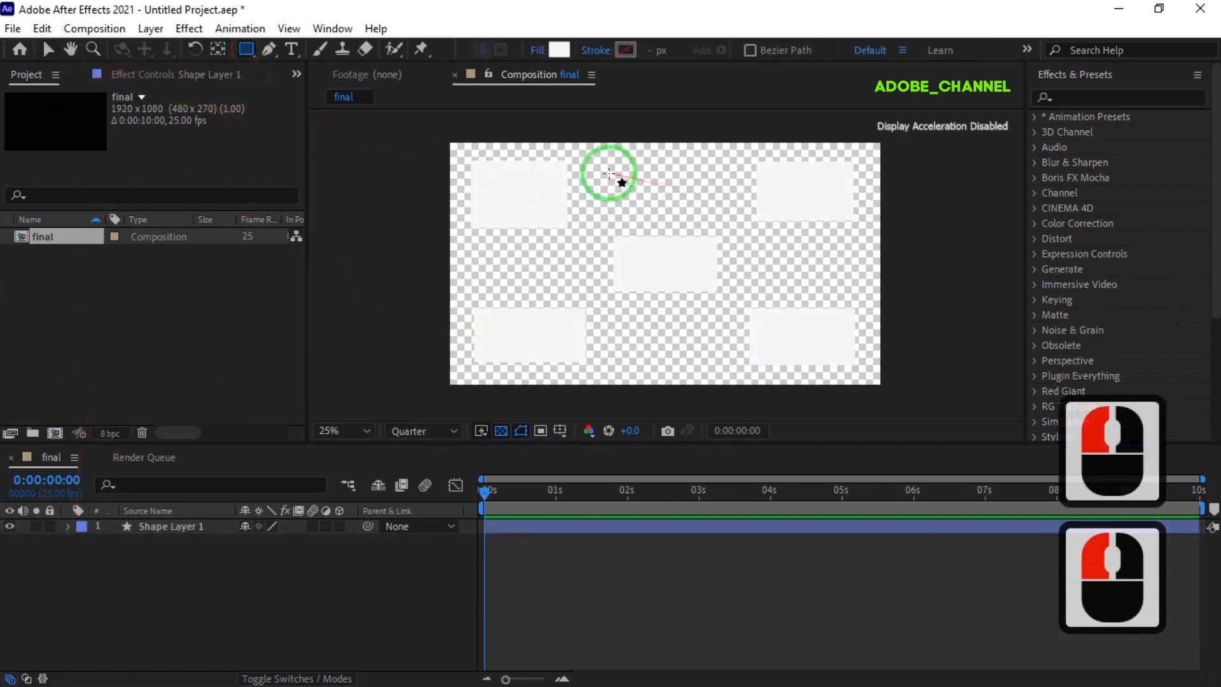
mouse_move(598, 164)
mouse_down()
mouse_move(646, 210)
mouse_move(720, 220)
mouse_up()
drag(468, 248, 596, 299)
mouse_move(742, 247)
mouse_down()
mouse_move(818, 286)
mouse_move(873, 292)
mouse_up()
drag(605, 319, 726, 364)
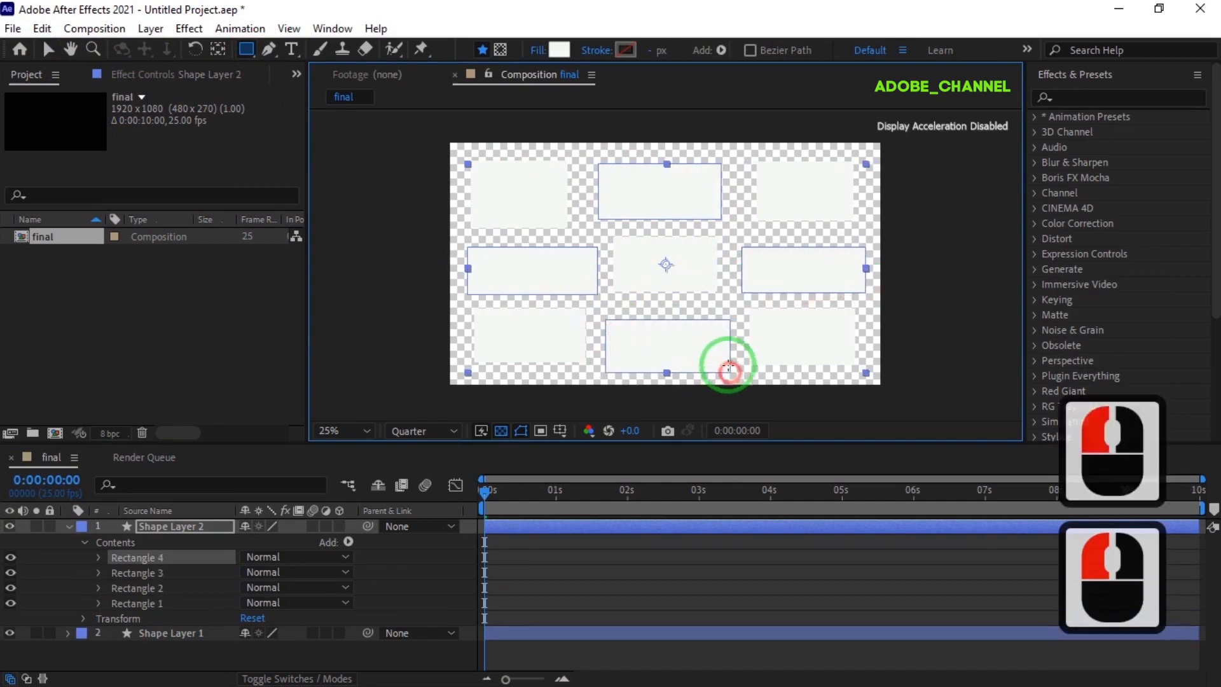
click(69, 526)
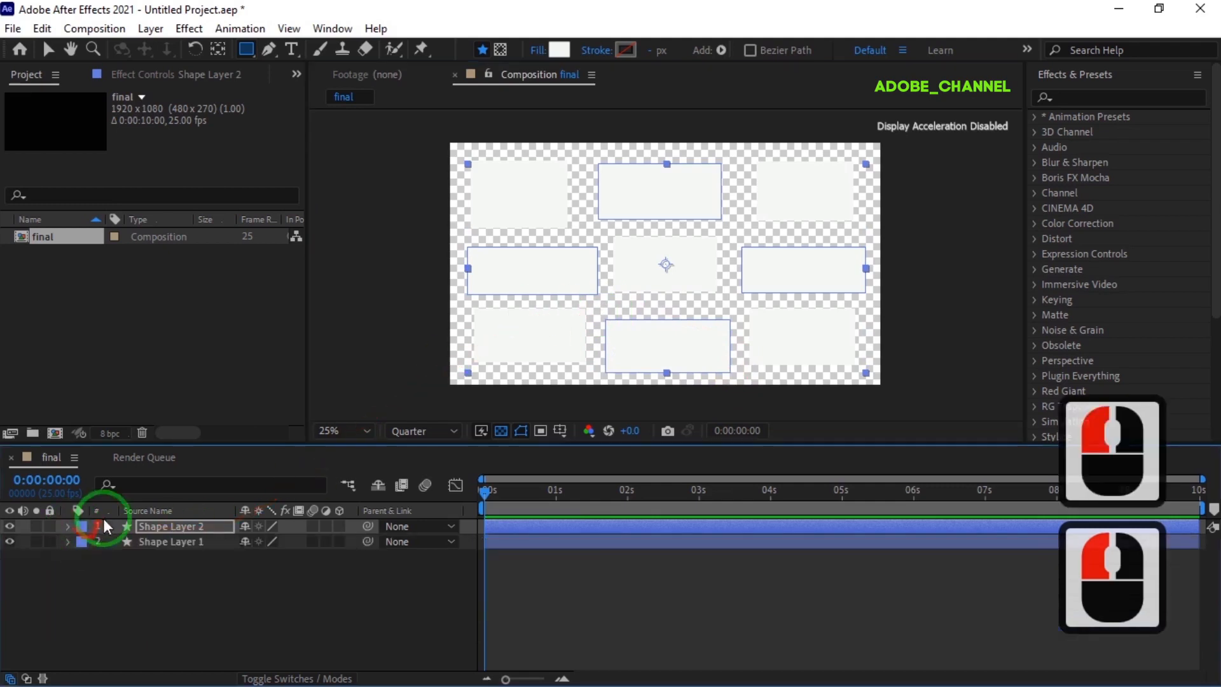
Apply the Drop Shadow effect to both shape layers.
click(122, 593)
key(ctrl+a)
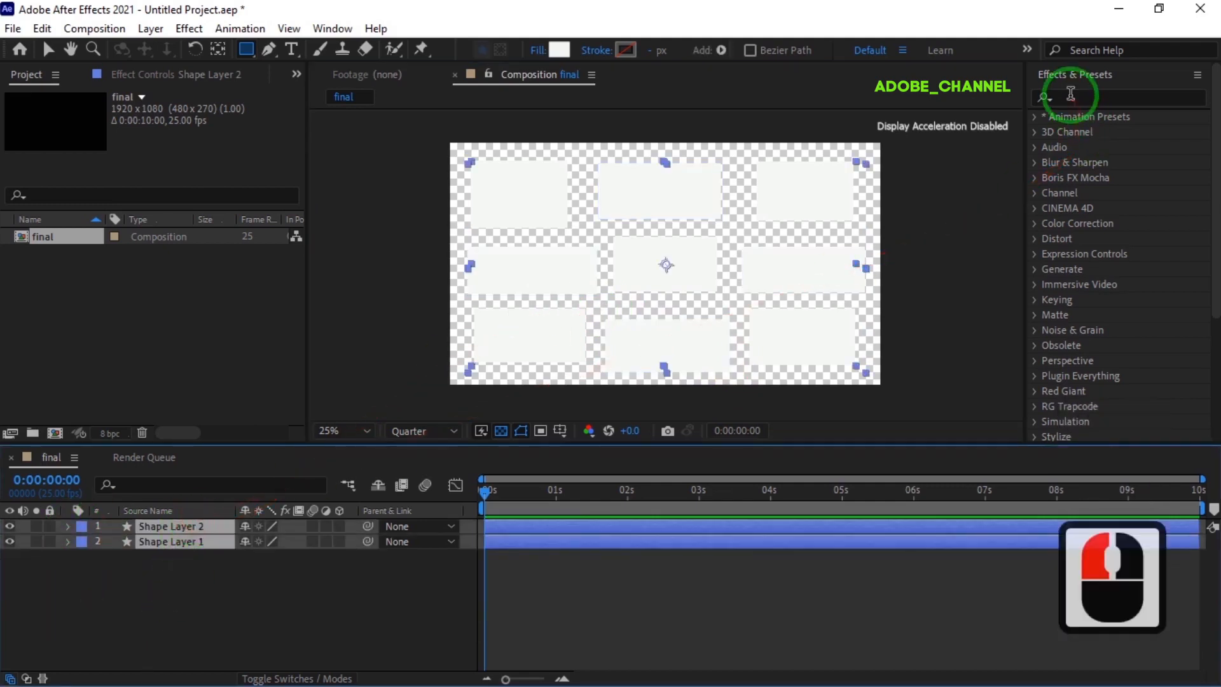
click(1072, 97)
text(drop s)
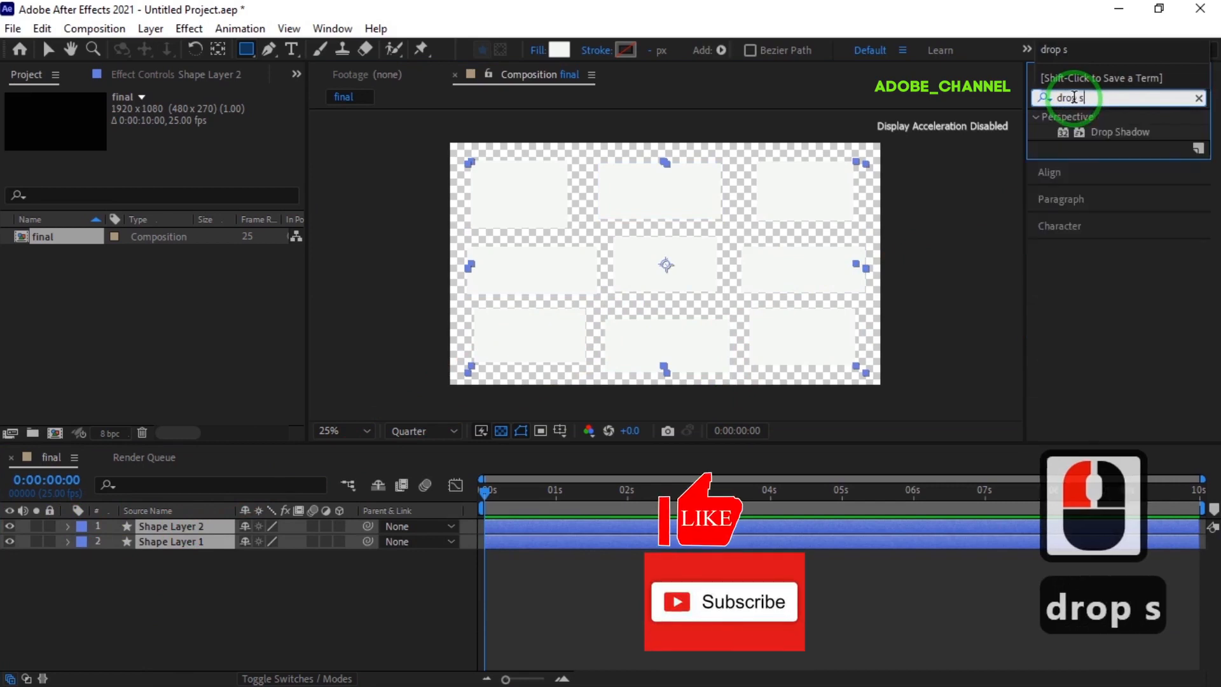
double_click(1128, 131)
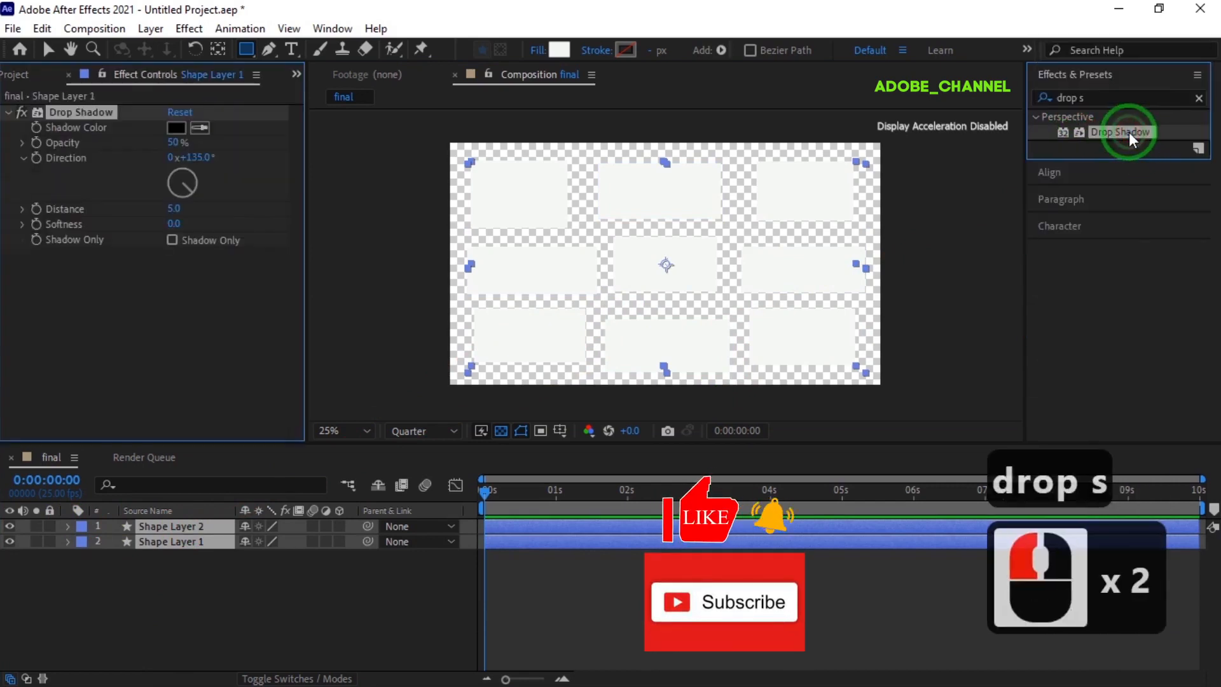
click(259, 589)
Set the drop shadow on Shape Layer 2 to 100% opacity and a distance of 120.
click(201, 529)
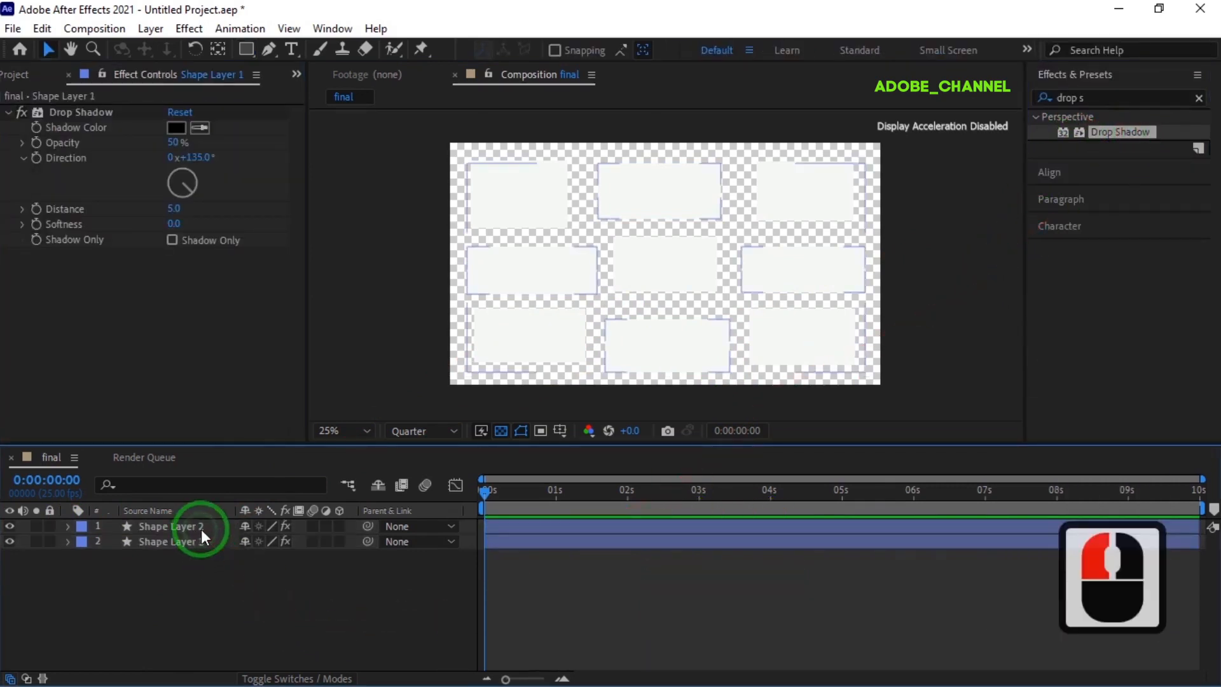
click(185, 166)
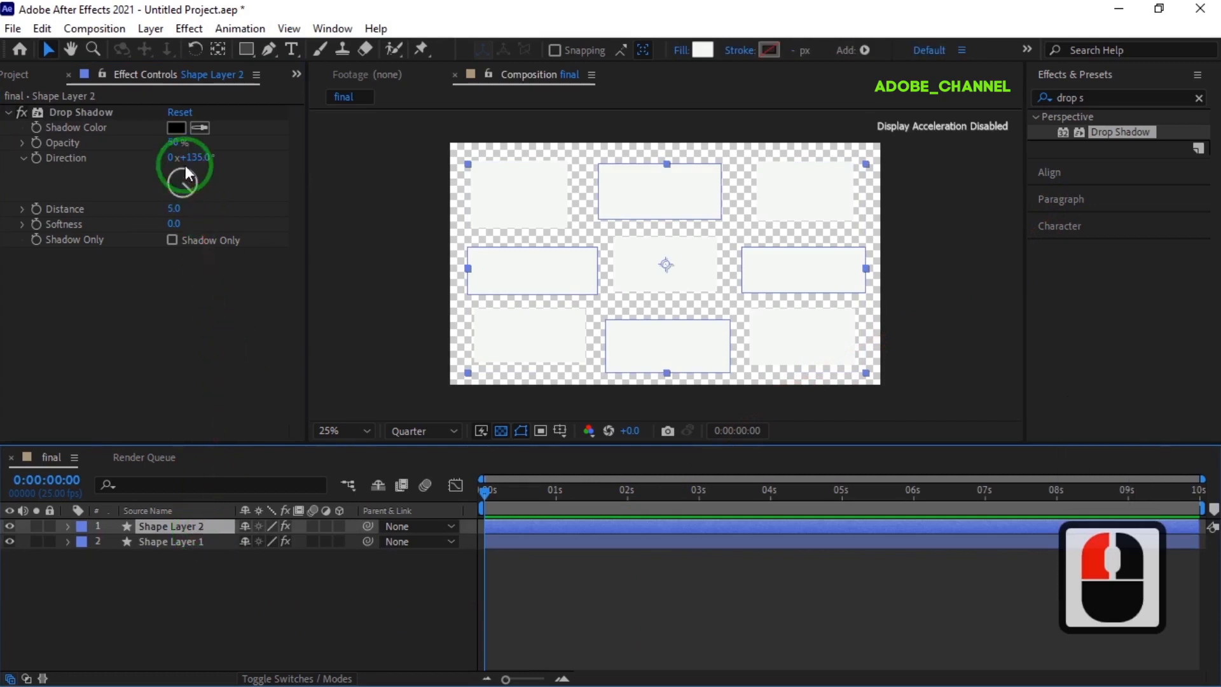
click(186, 167)
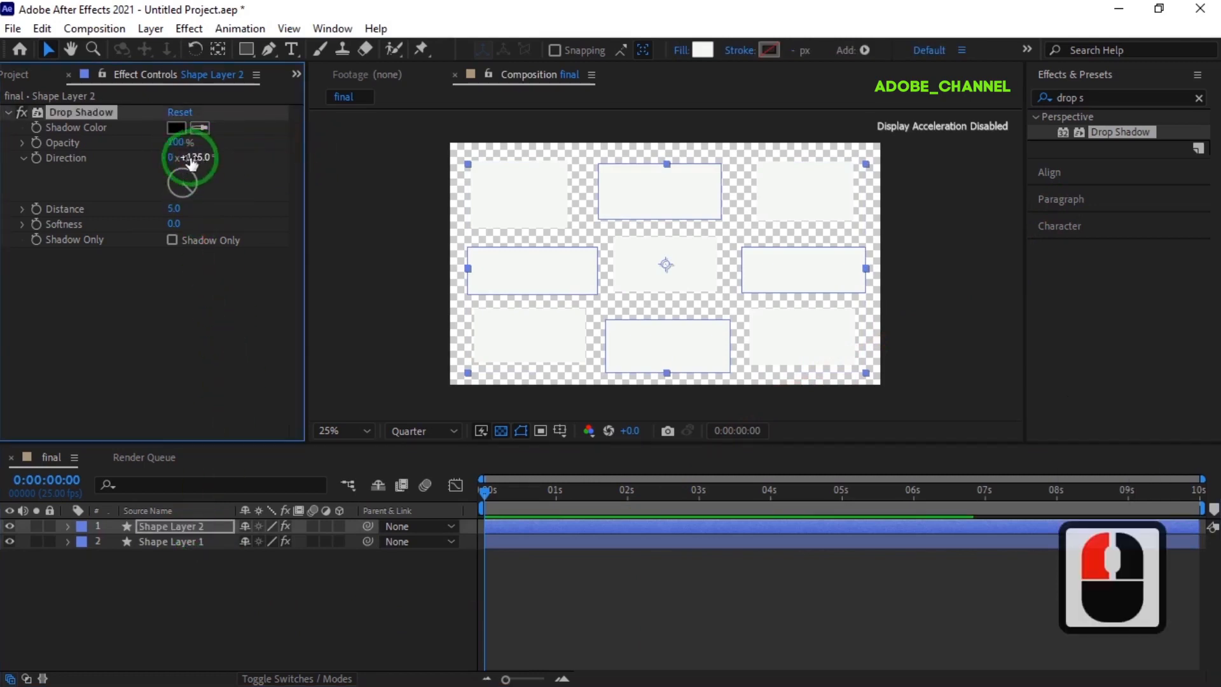
click(175, 212)
text(120)
key(Return)
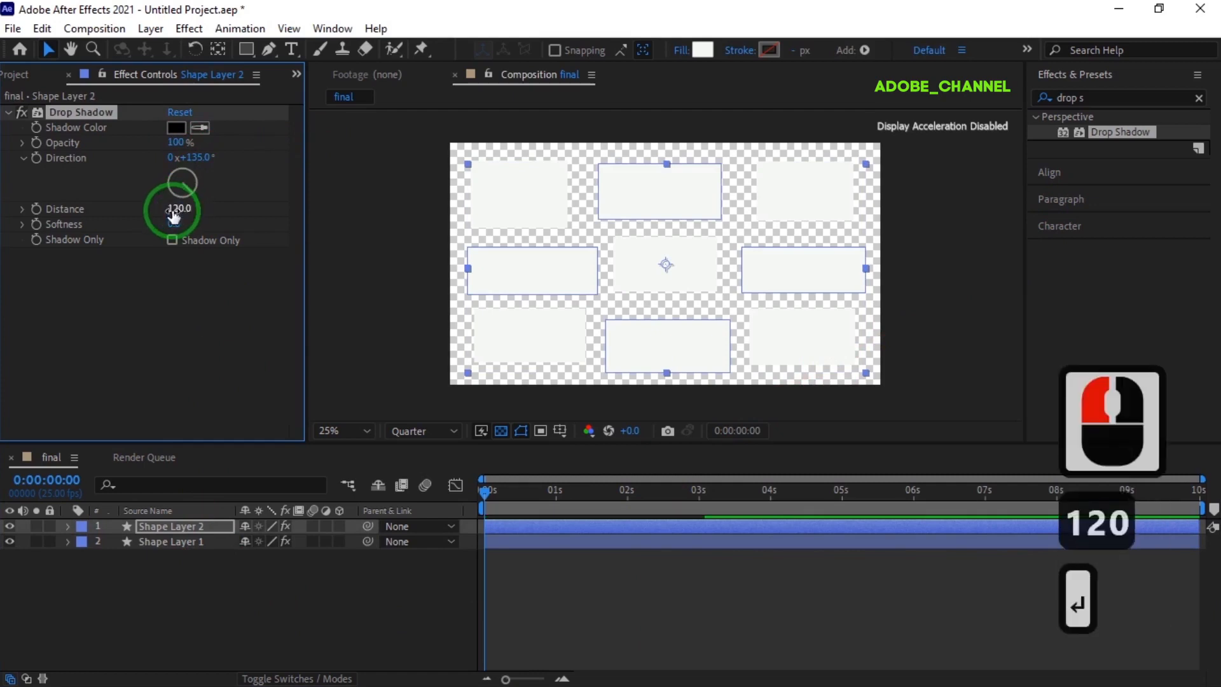
Set the drop shadow on Shape Layer 1 to 100% opacity, 45° direction and a distance of 120.
click(162, 542)
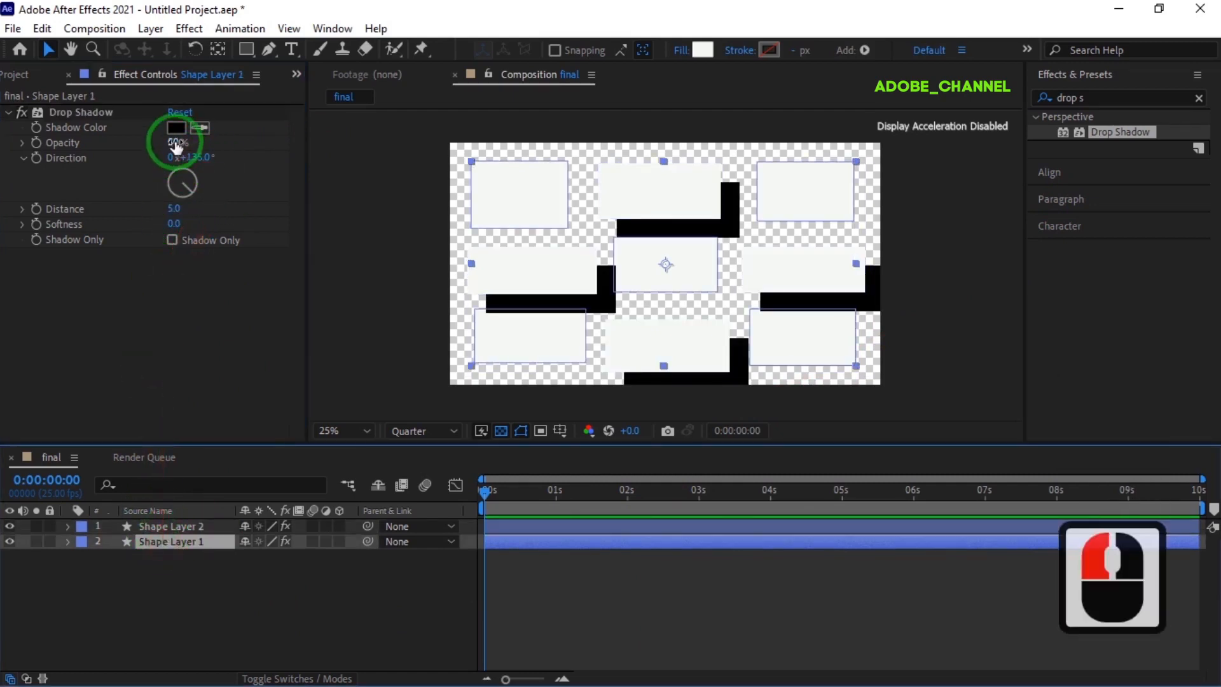
drag(173, 142, 436, 150)
click(197, 159)
text(45)
key(Return)
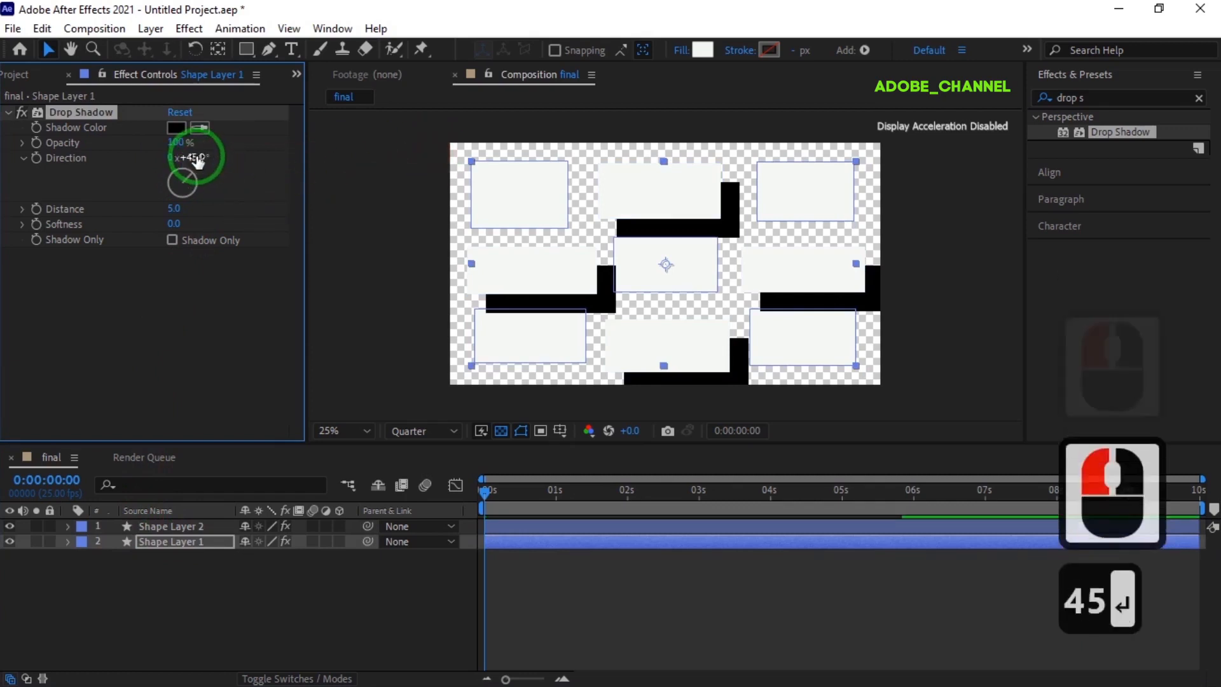
click(173, 209)
text(120)
key(Return)
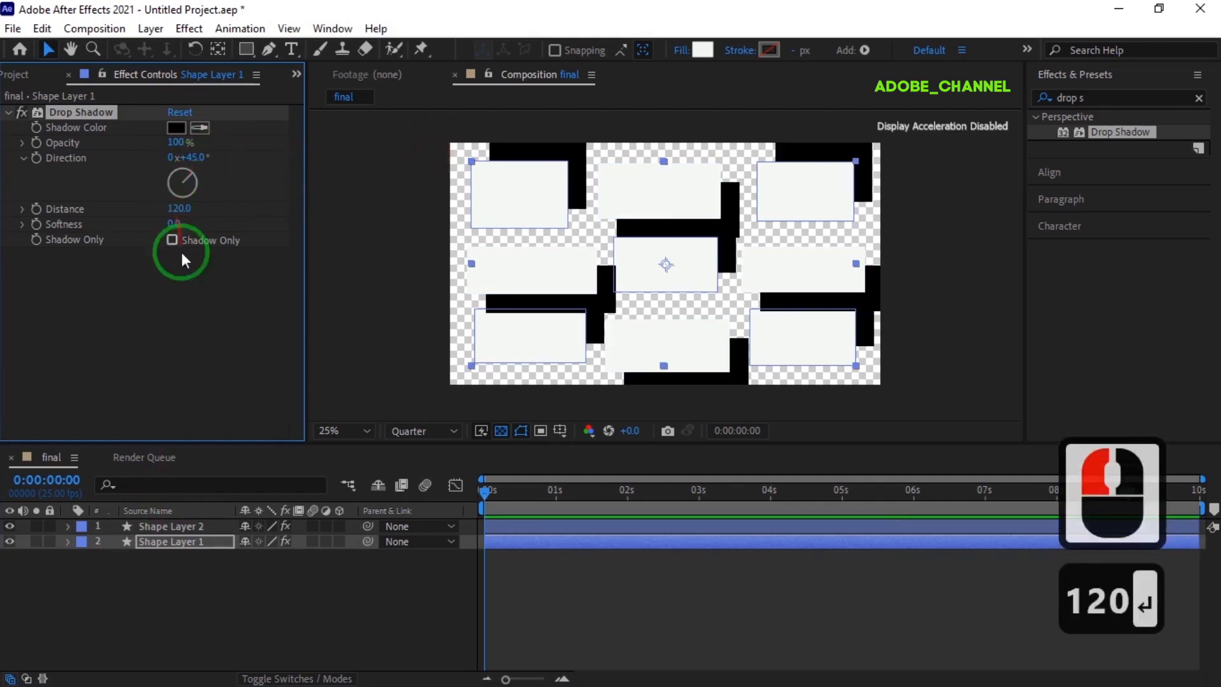
click(181, 252)
Apply the Motion Tile effect to both shape layers.
click(1103, 99)
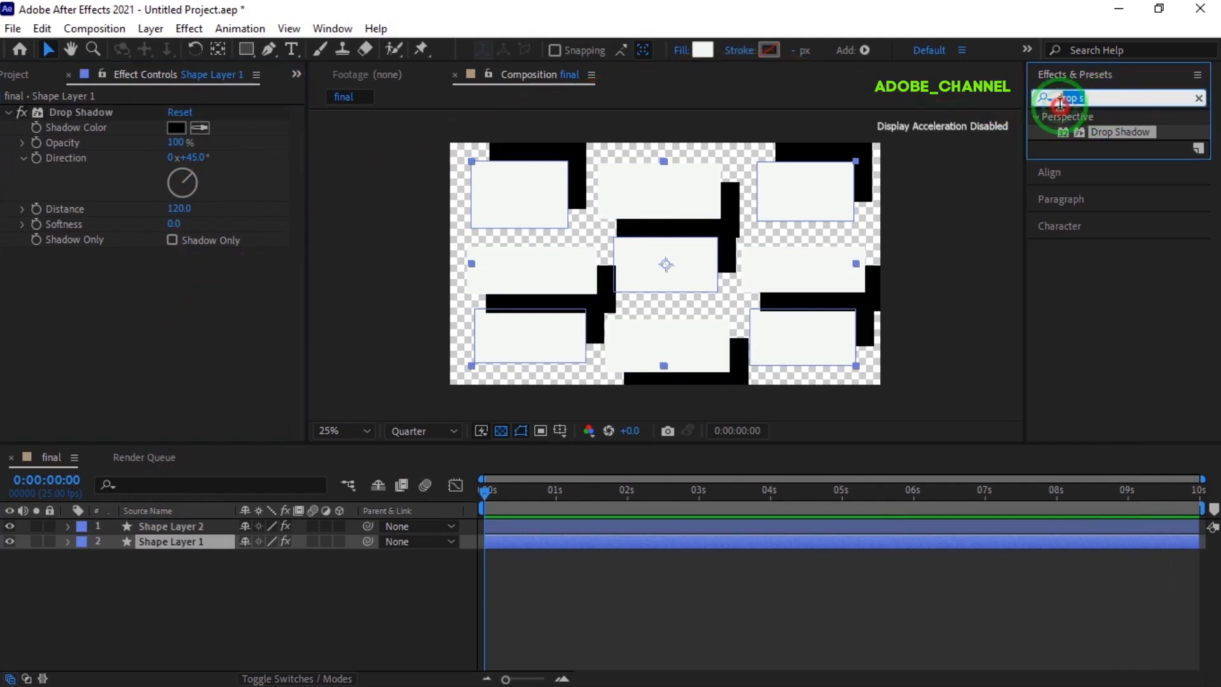
text(motio)
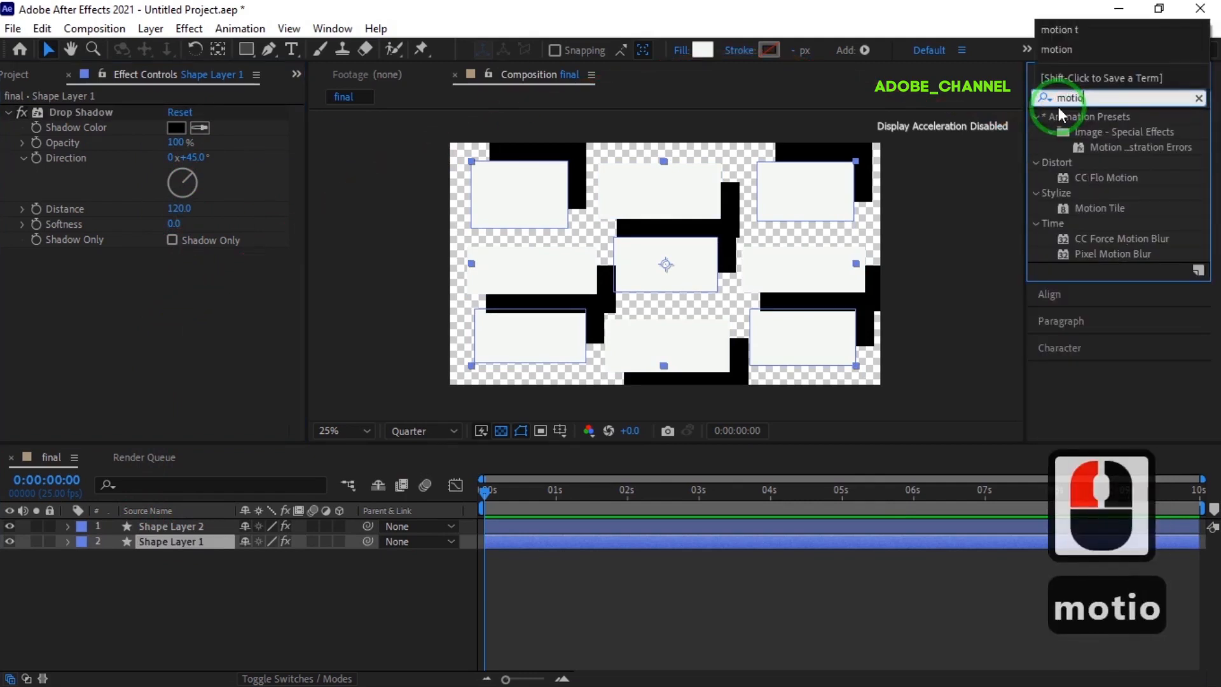
text(n t)
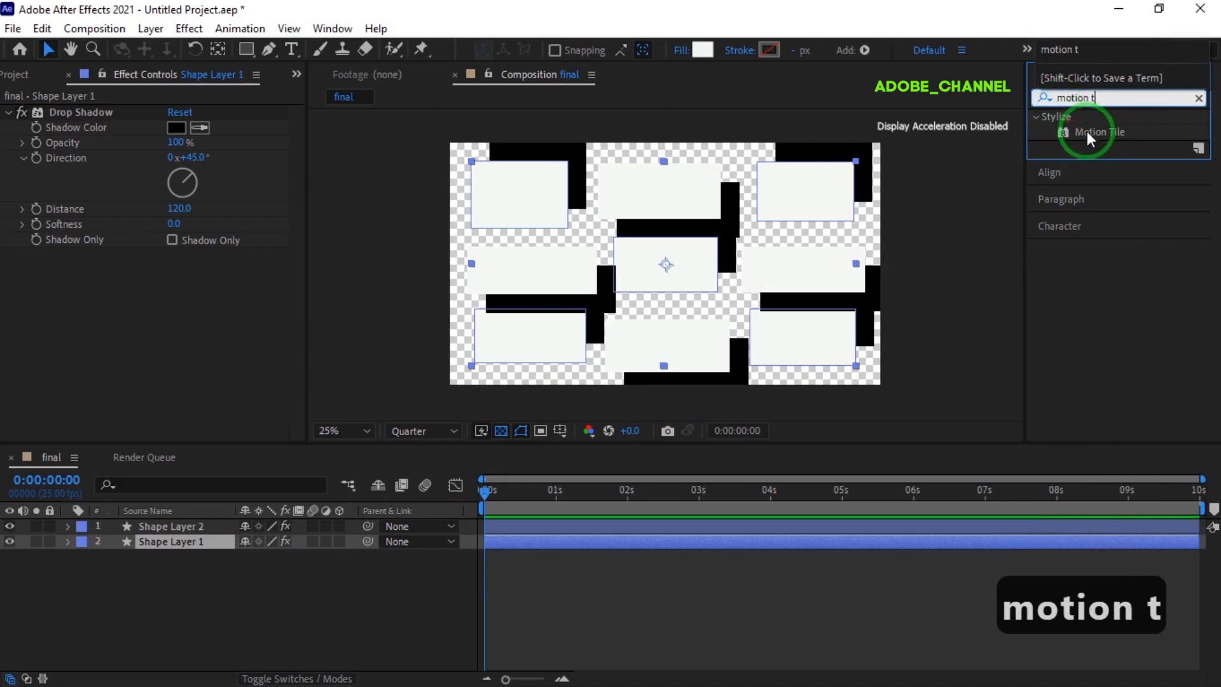
drag(197, 596, 193, 525)
double_click(1100, 131)
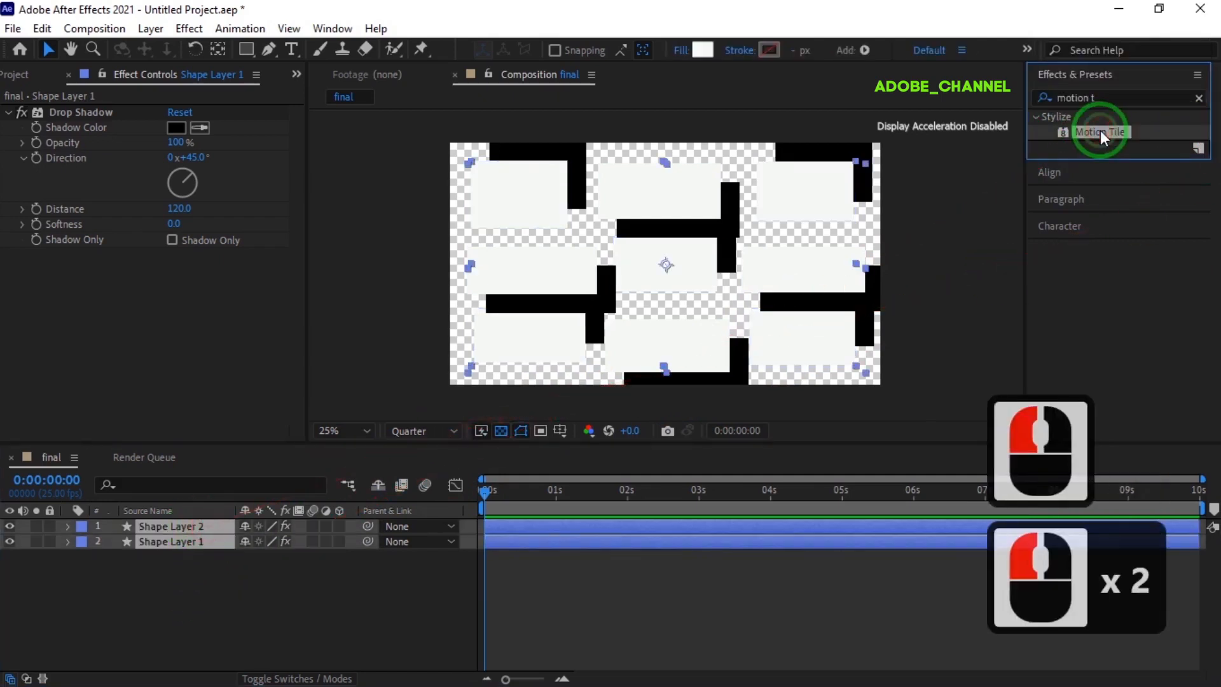
click(160, 565)
Enable keyframing of the Motion Tile's Tile Center on both shape layers at 0:00:00:00.
click(178, 525)
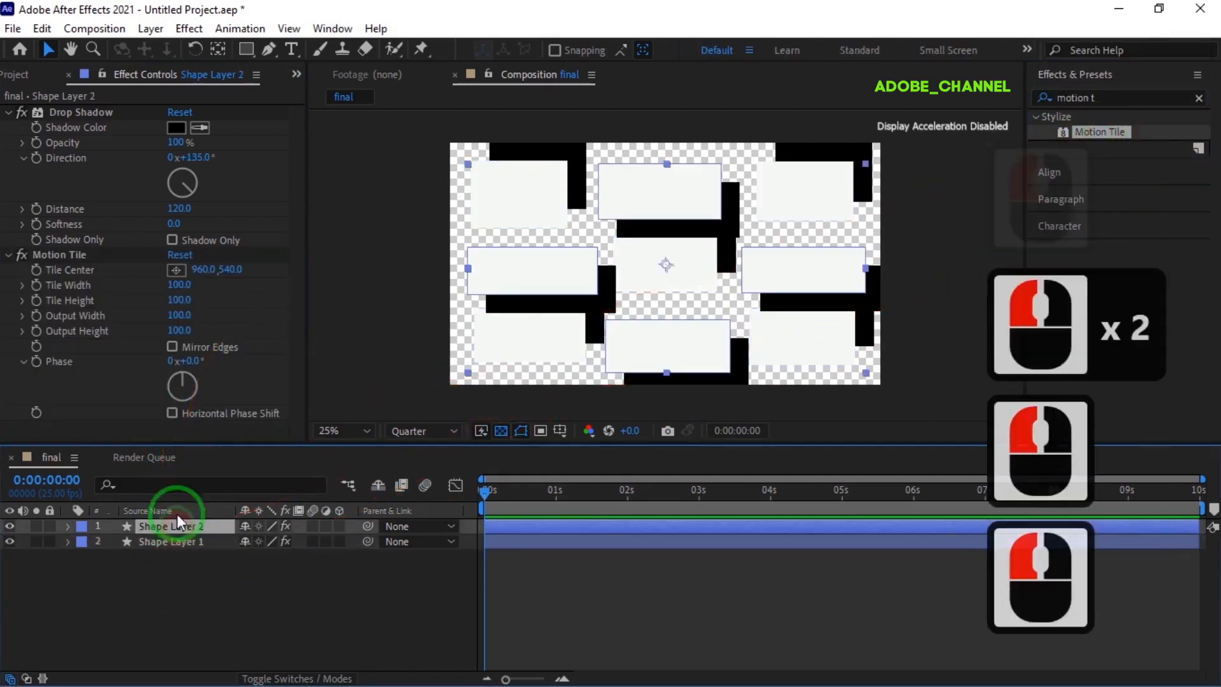
click(47, 284)
click(39, 273)
click(155, 538)
click(38, 273)
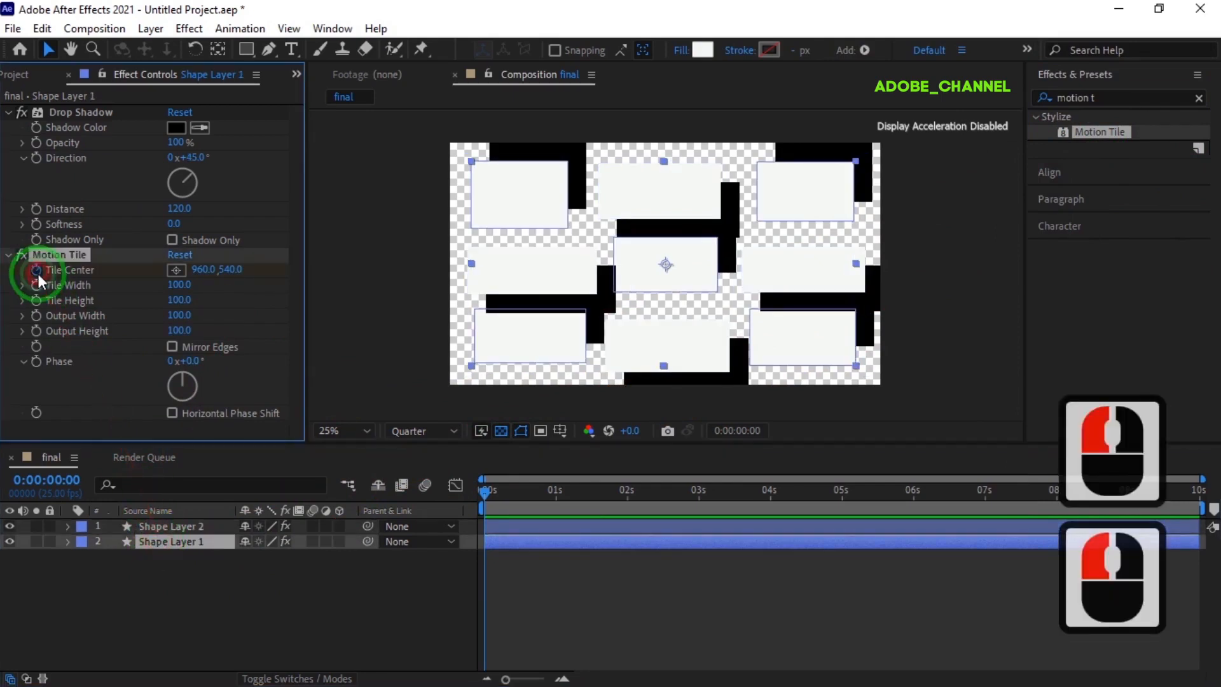
At the last frame, 0:00:09:24, set the Tile Center X value to -960 on Shape Layer 1 and Shape Layer 2.
drag(485, 491, 1198, 498)
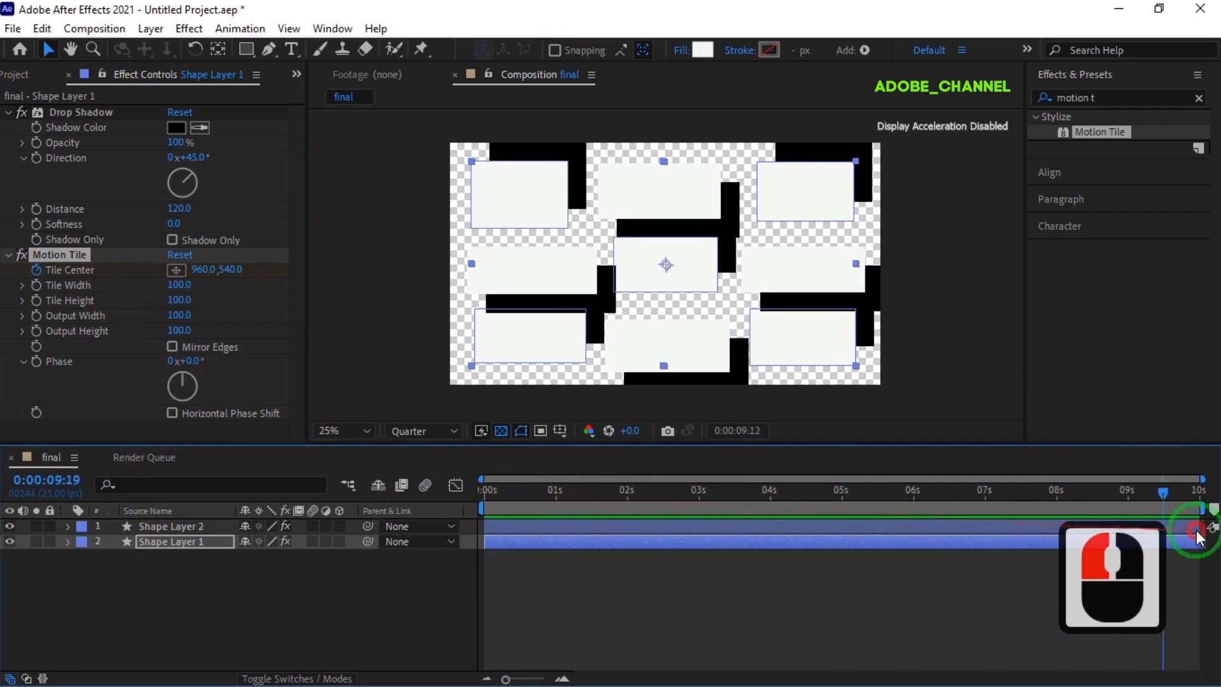
click(198, 270)
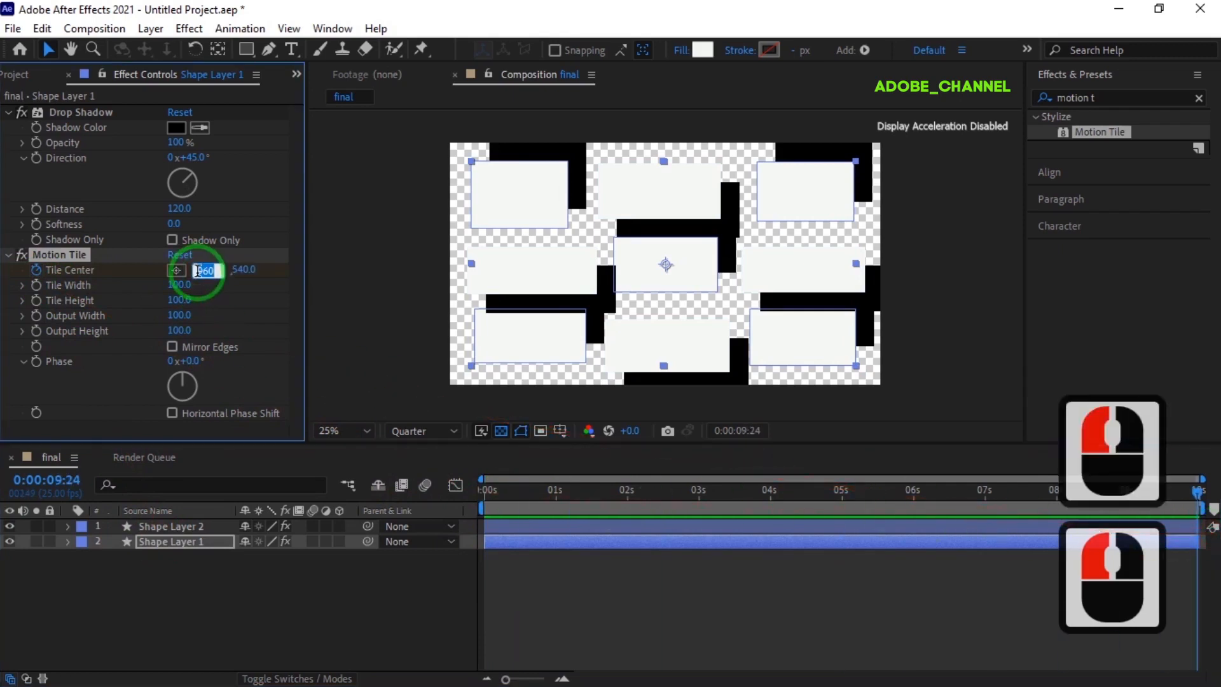
text(-960)
key(Return)
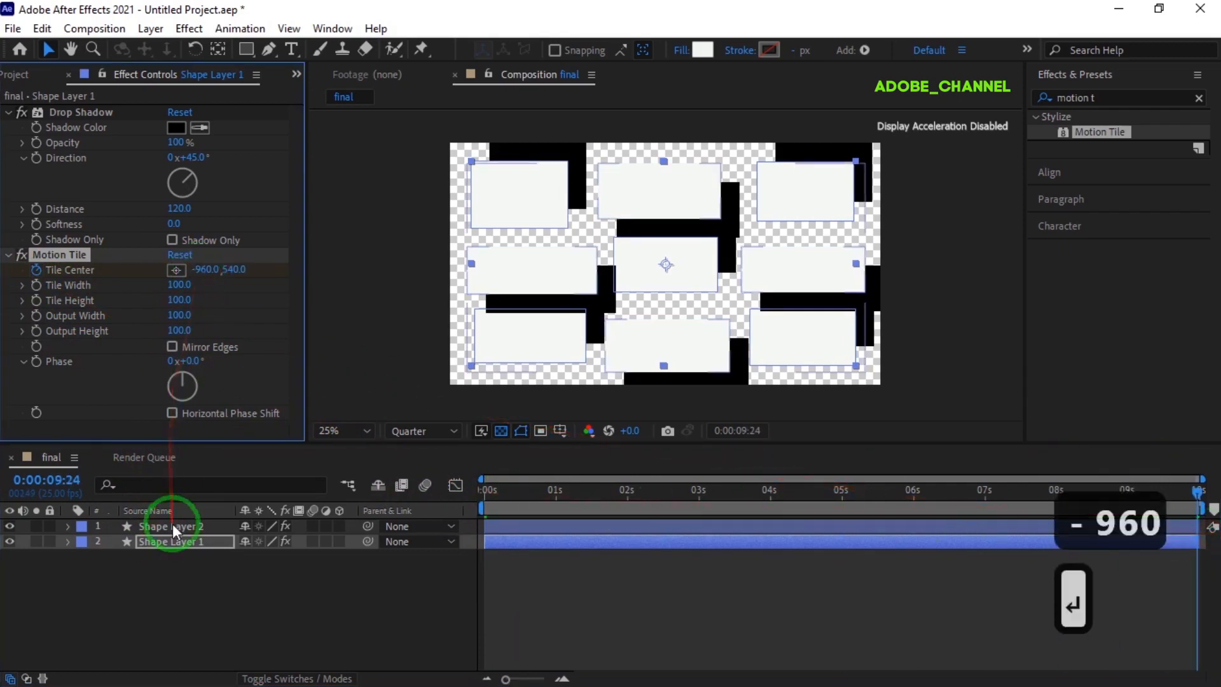
click(169, 527)
click(201, 270)
text(-960)
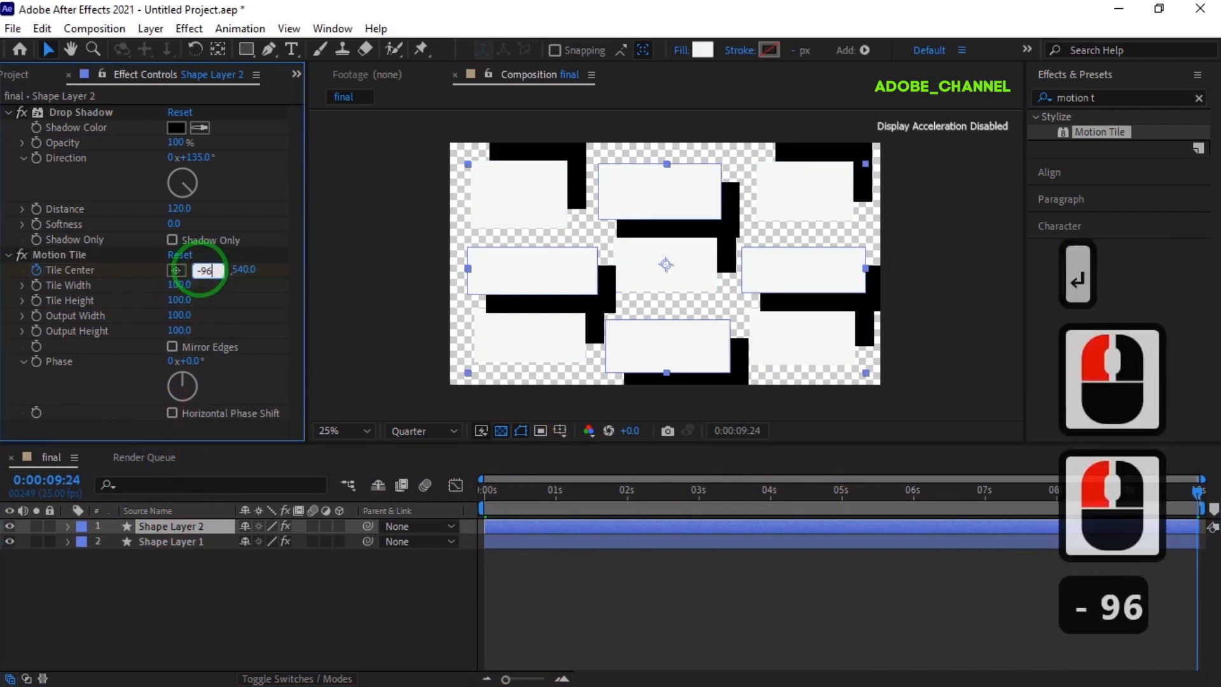
key(Return)
Return to 0:00:00:00 and pre-compose Shape Layer 2 into a new composition named p1.
drag(1187, 490, 428, 519)
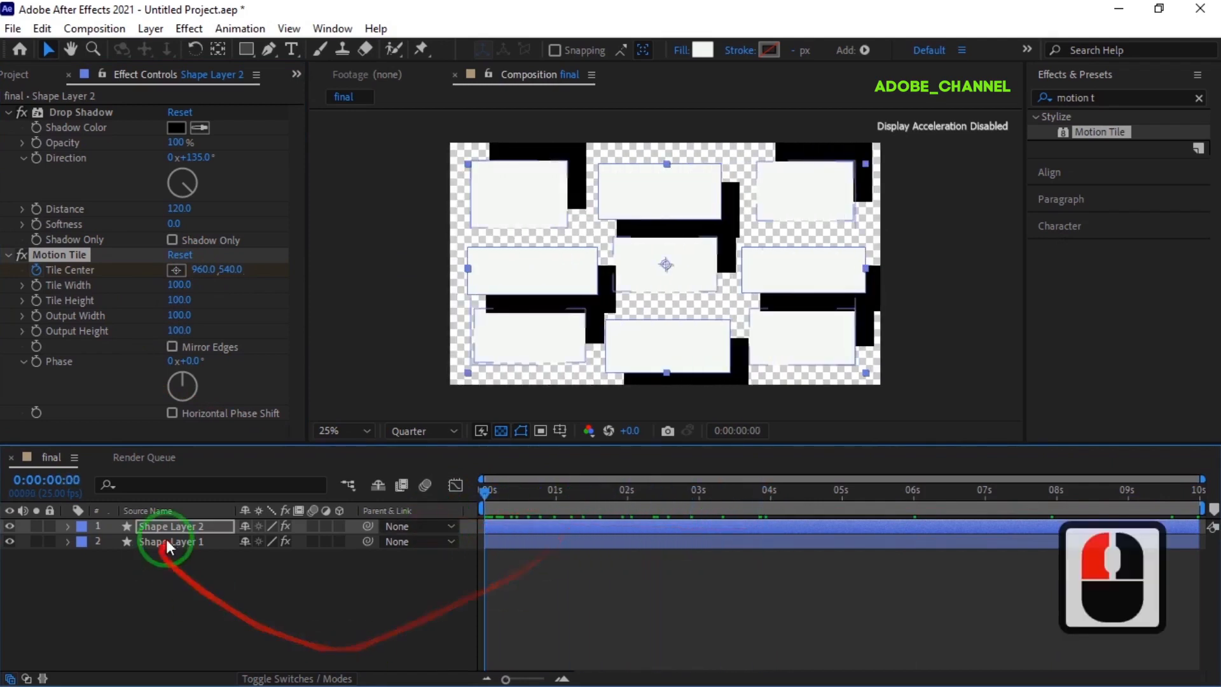
right_click(188, 526)
click(251, 430)
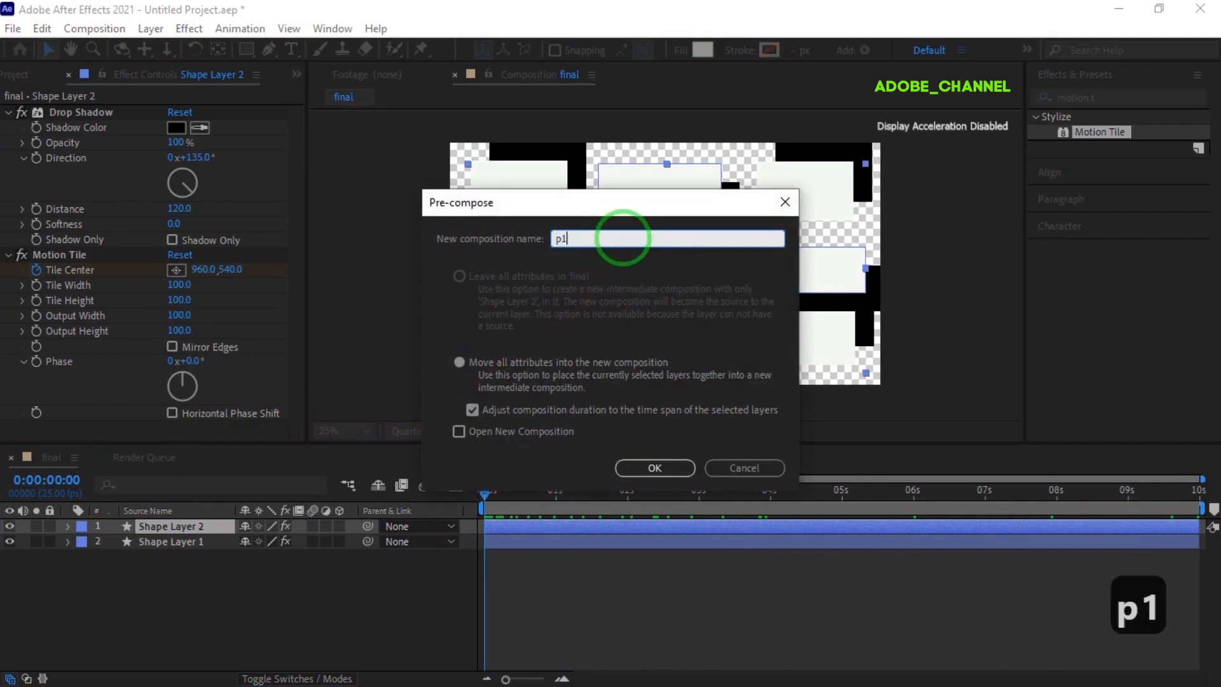
click(655, 468)
Pre-compose Shape Layer 1 as p2 and turn off the composition's transparency grid.
click(173, 541)
right_click(173, 540)
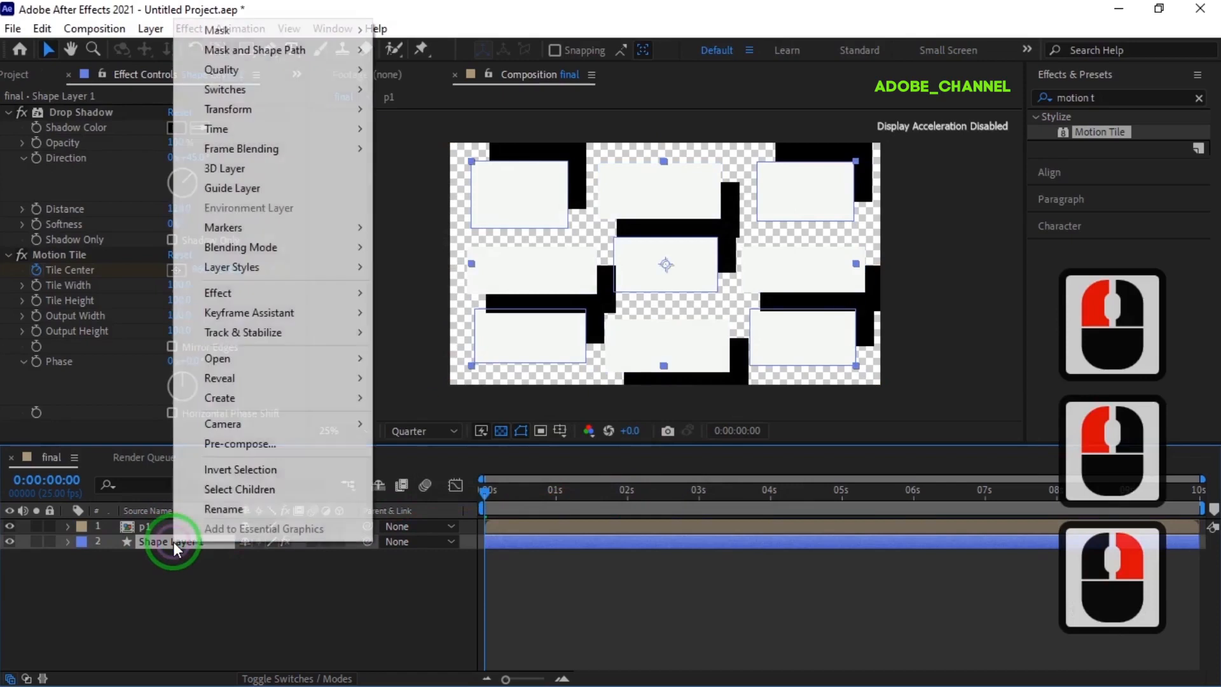
click(216, 436)
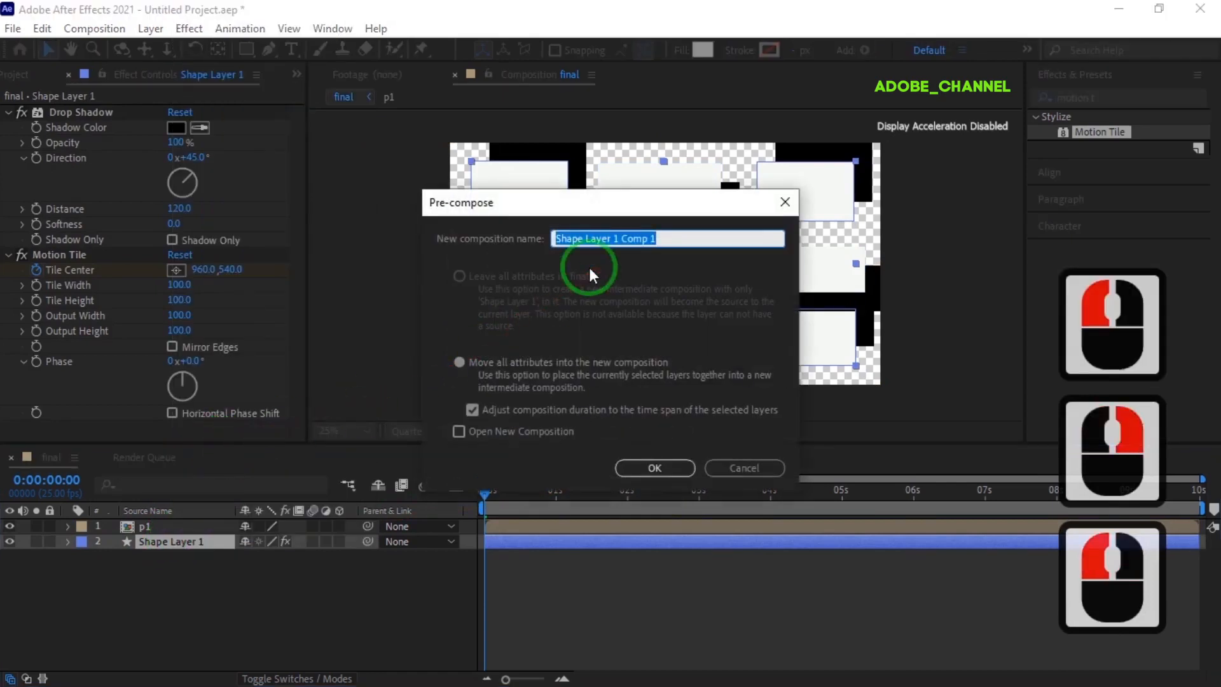
text(p2)
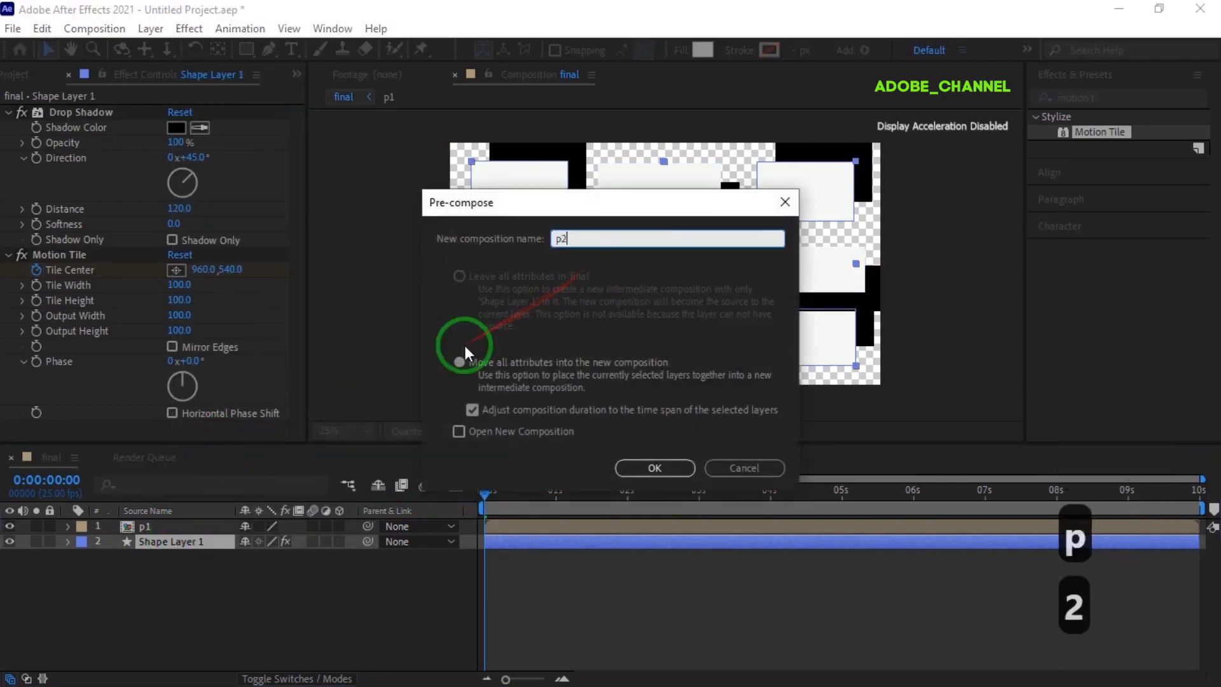
click(655, 468)
click(502, 430)
Apply the Tint effect to both the p1 and p2 layers.
drag(171, 590, 180, 527)
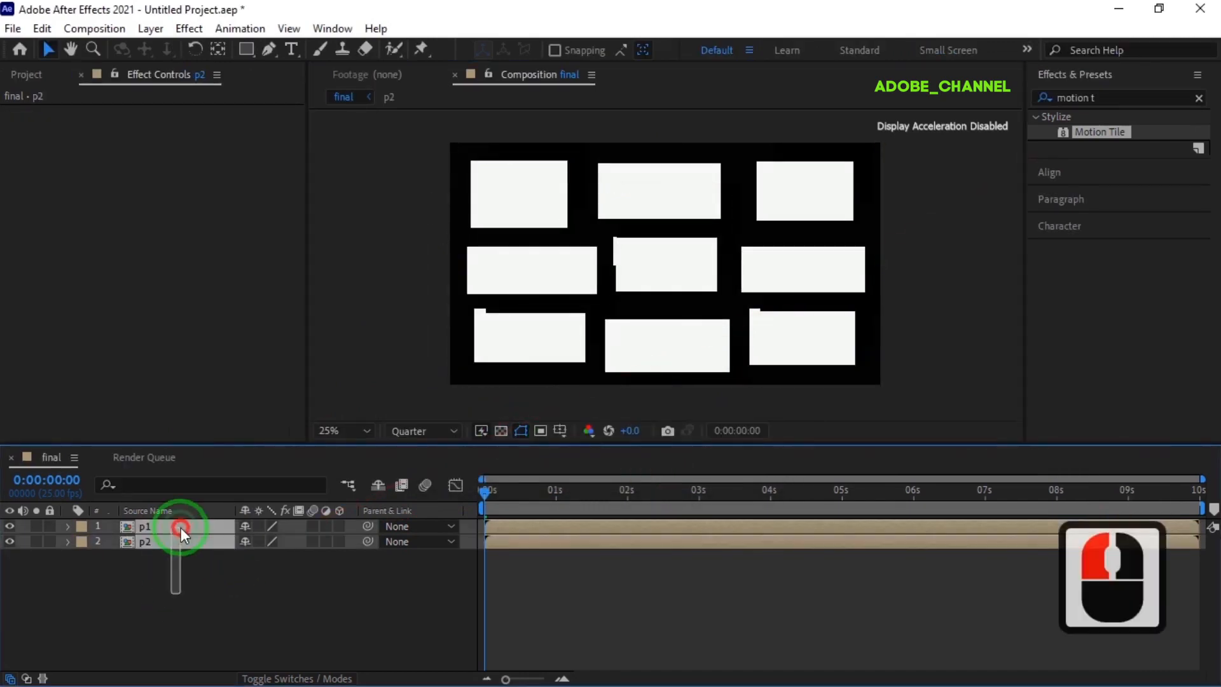
click(1106, 96)
click(1106, 96)
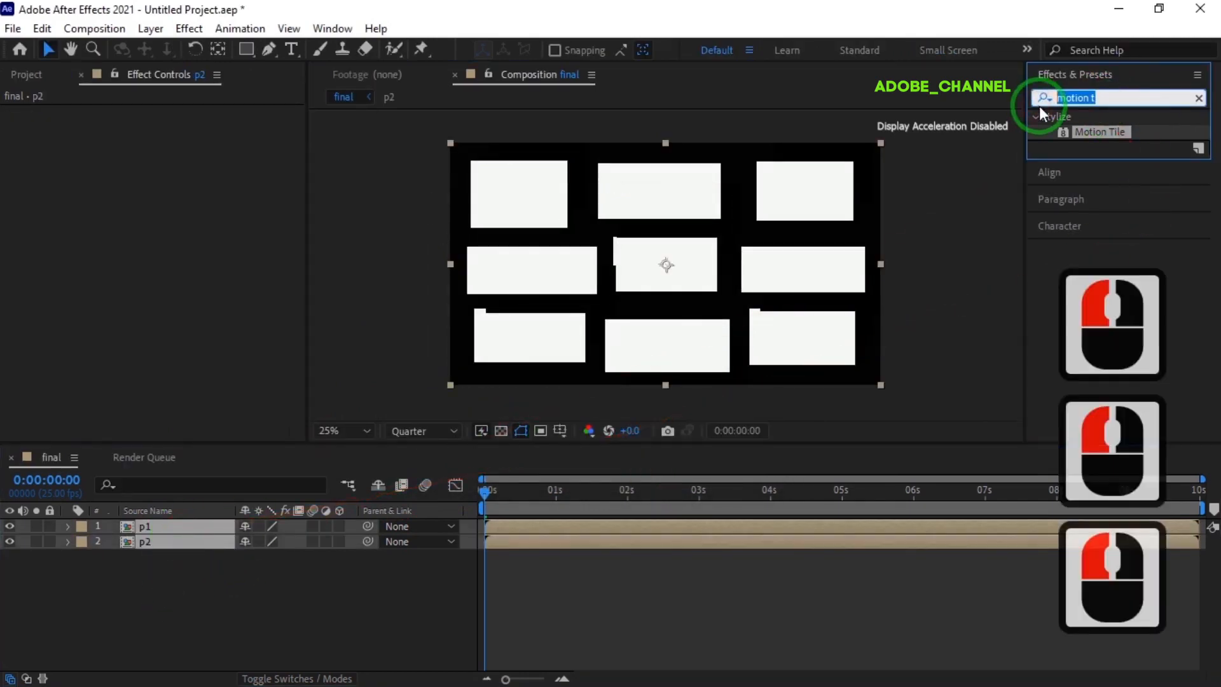
text(tint)
key(Return)
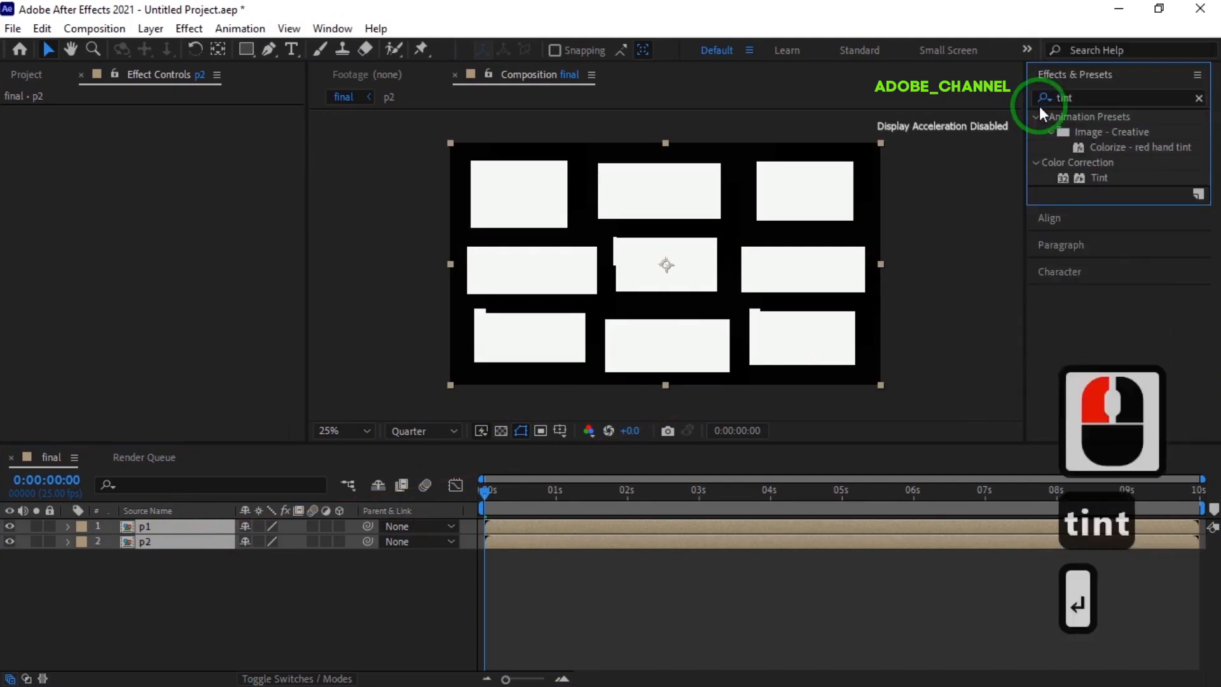
double_click(1105, 178)
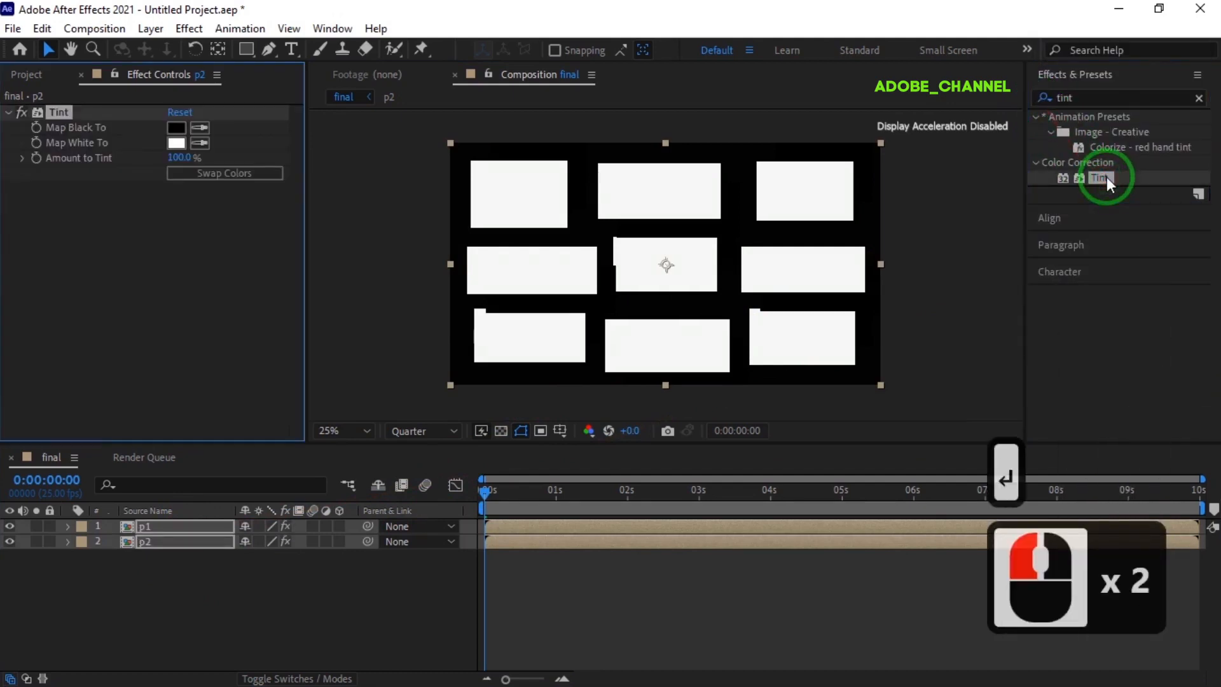
Add the Directional Blur and Twirl effects to both the p1 and p2 layers.
click(1043, 99)
text(direc)
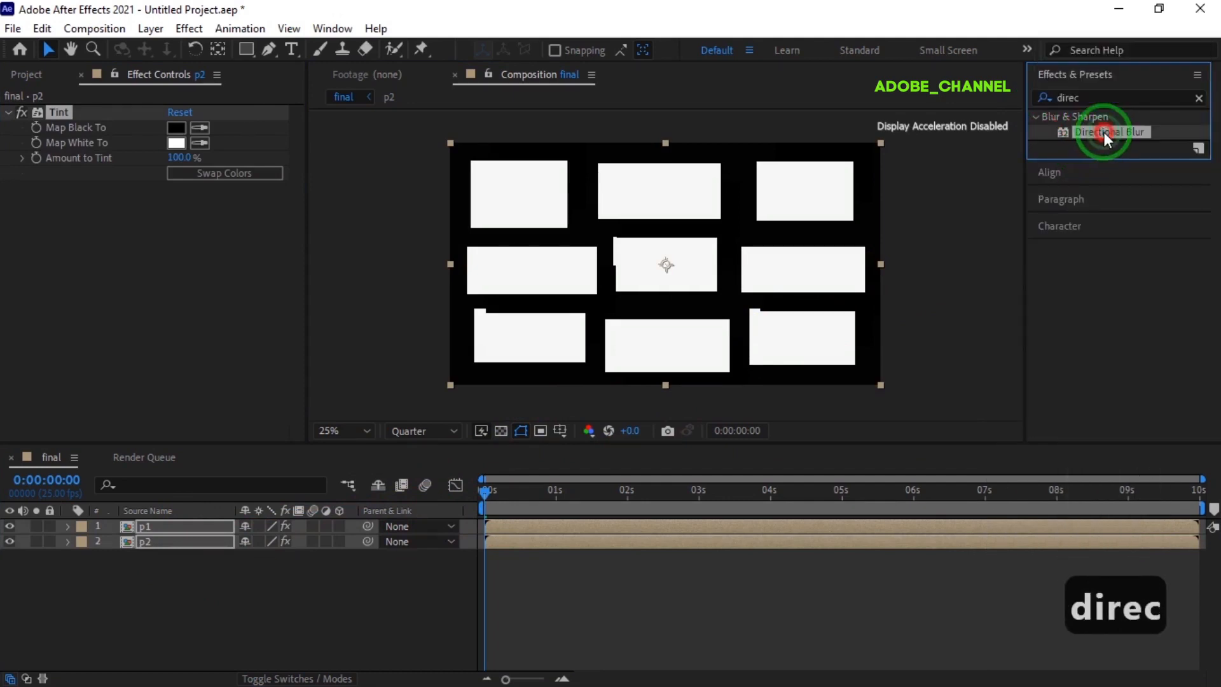
double_click(1103, 133)
click(1048, 102)
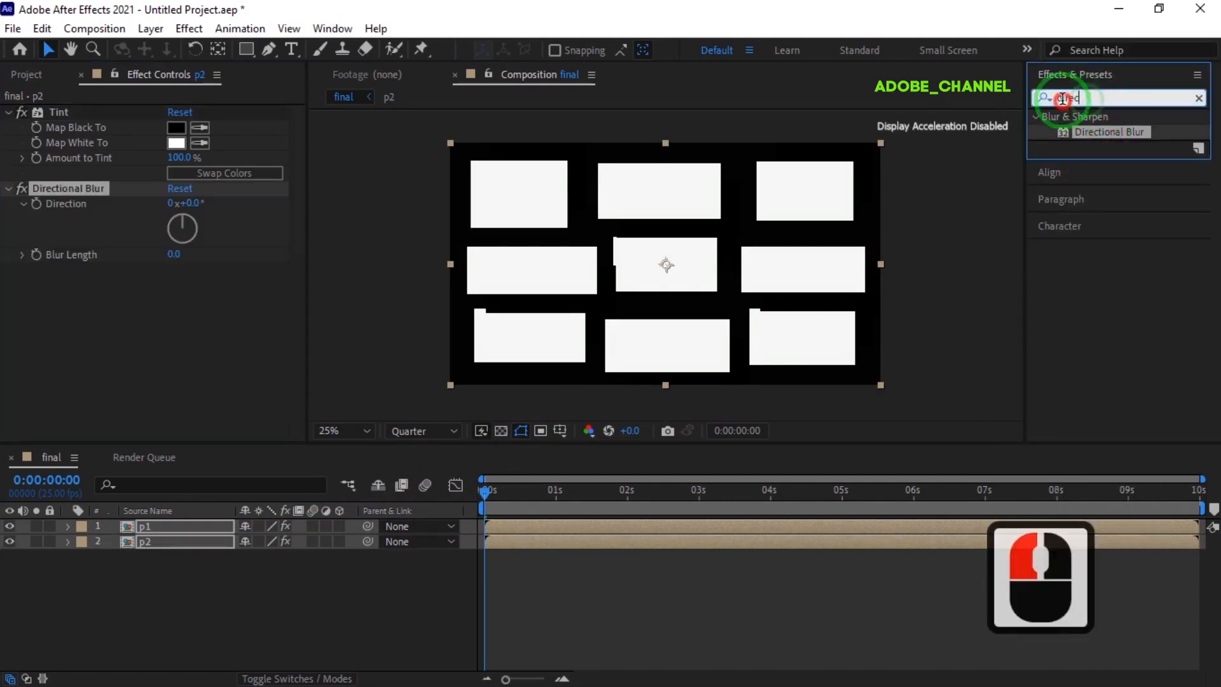
text(twi)
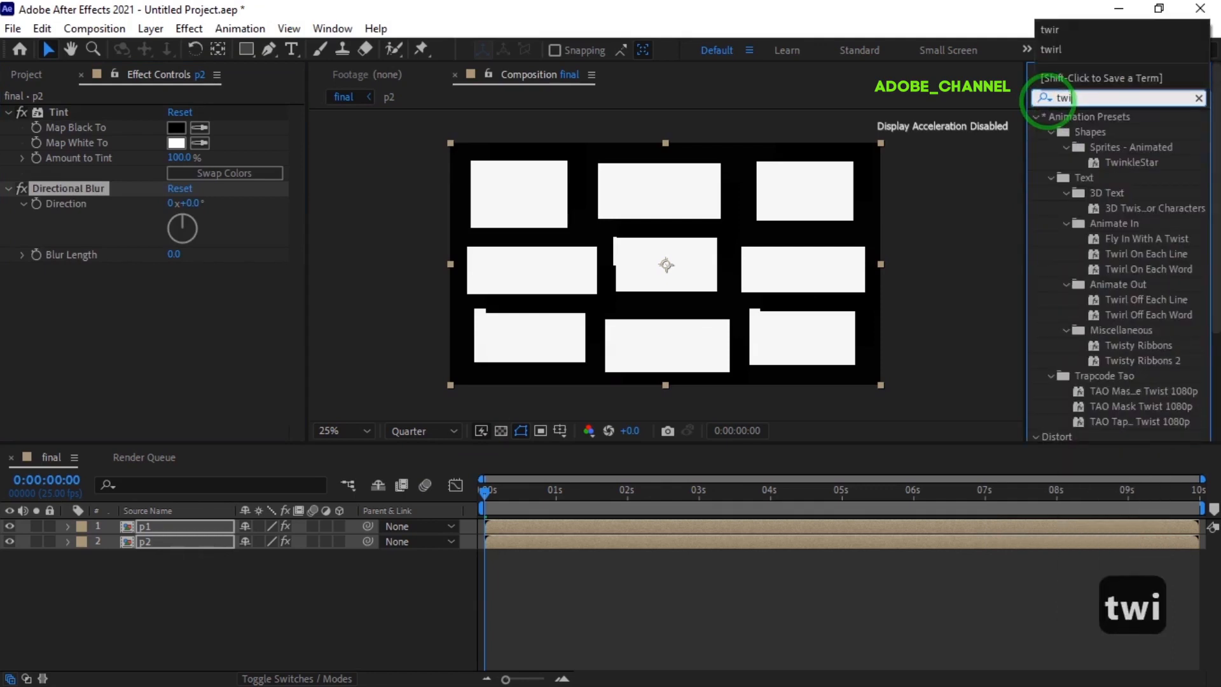
text(r)
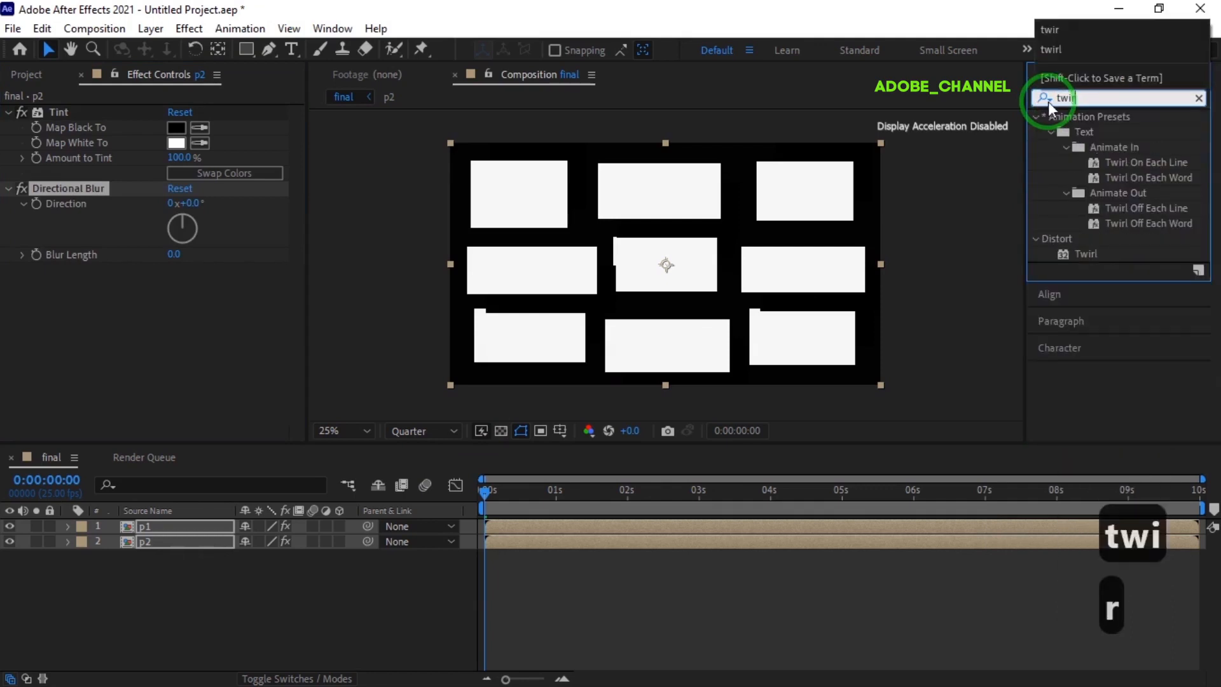
click(1093, 252)
double_click(1093, 253)
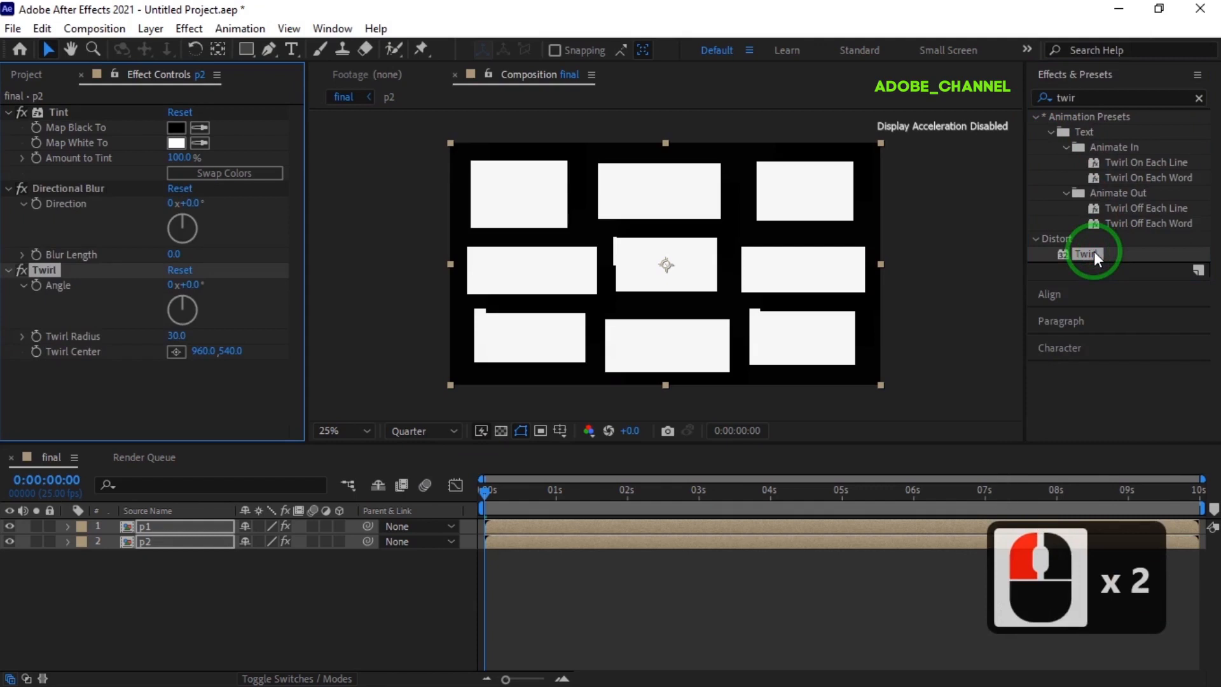
Set the Tint effect's Map Black To colour on layer p1 to bright red.
click(198, 560)
click(185, 527)
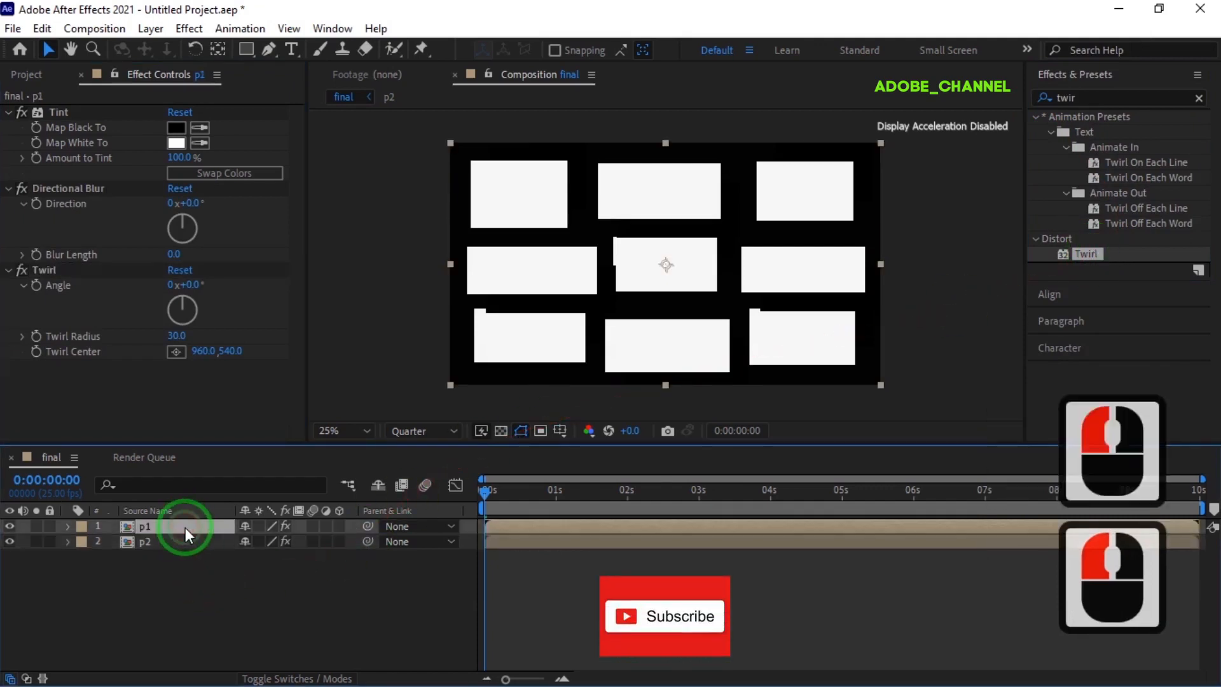
click(176, 127)
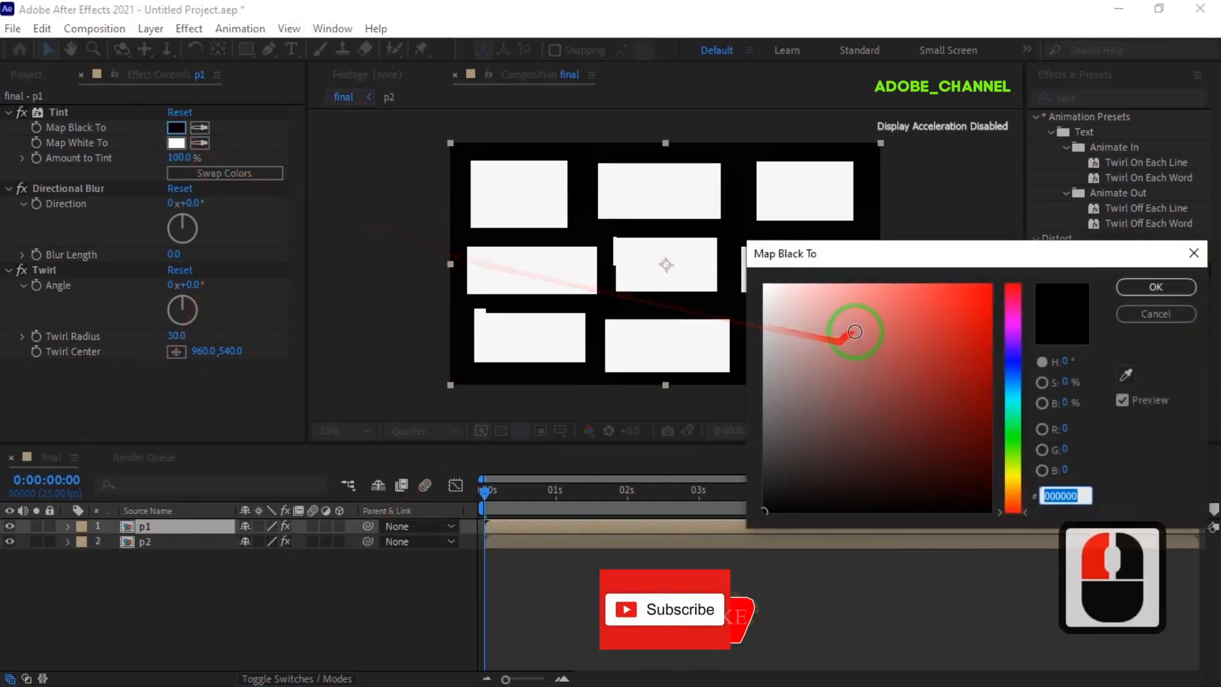
click(982, 304)
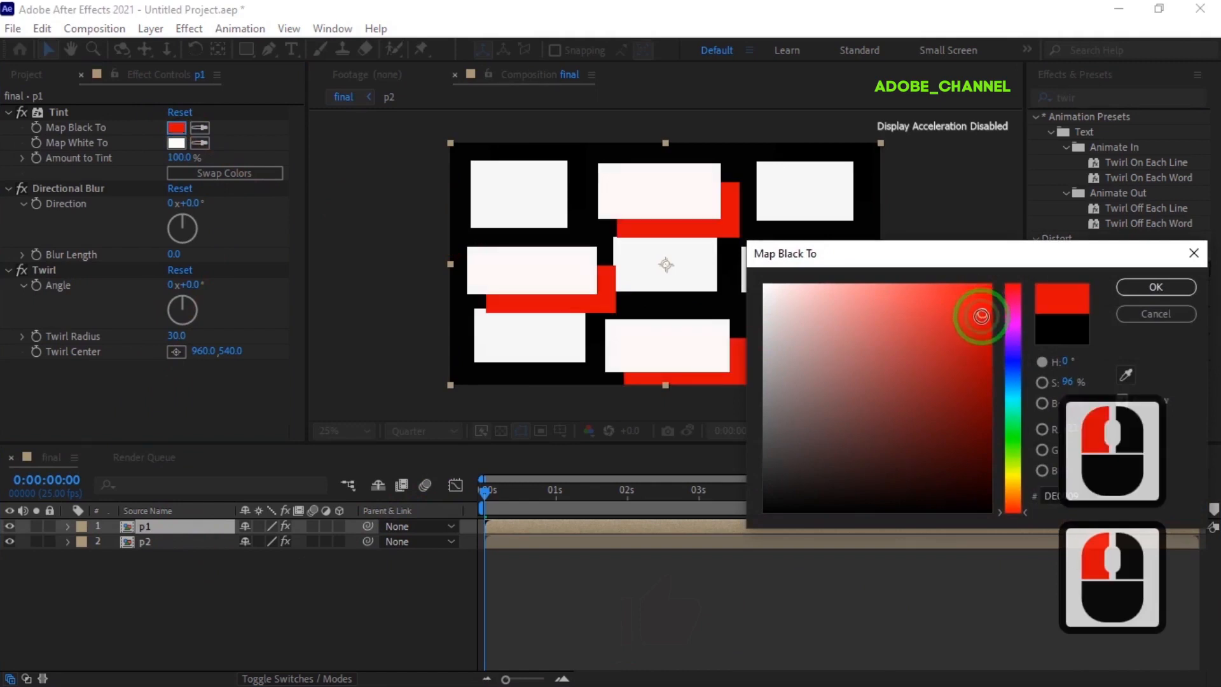
click(1164, 288)
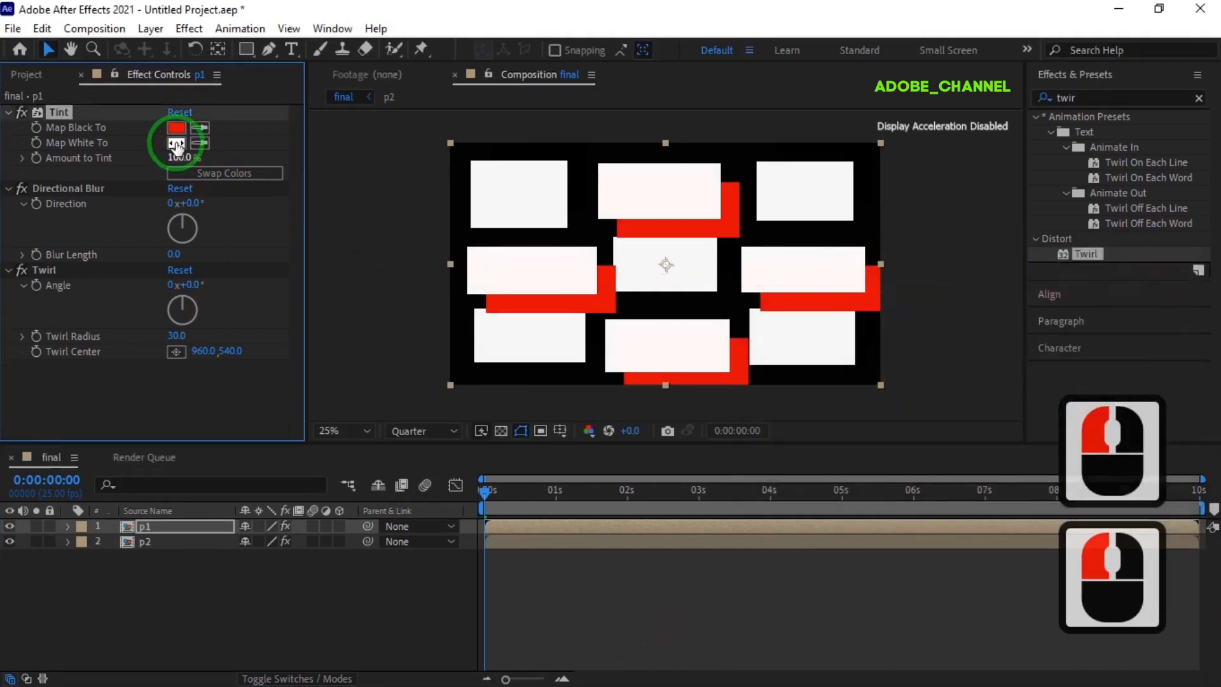
Set the Tint effect's Map White To colour on layer p1 to blue.
click(176, 143)
click(1016, 364)
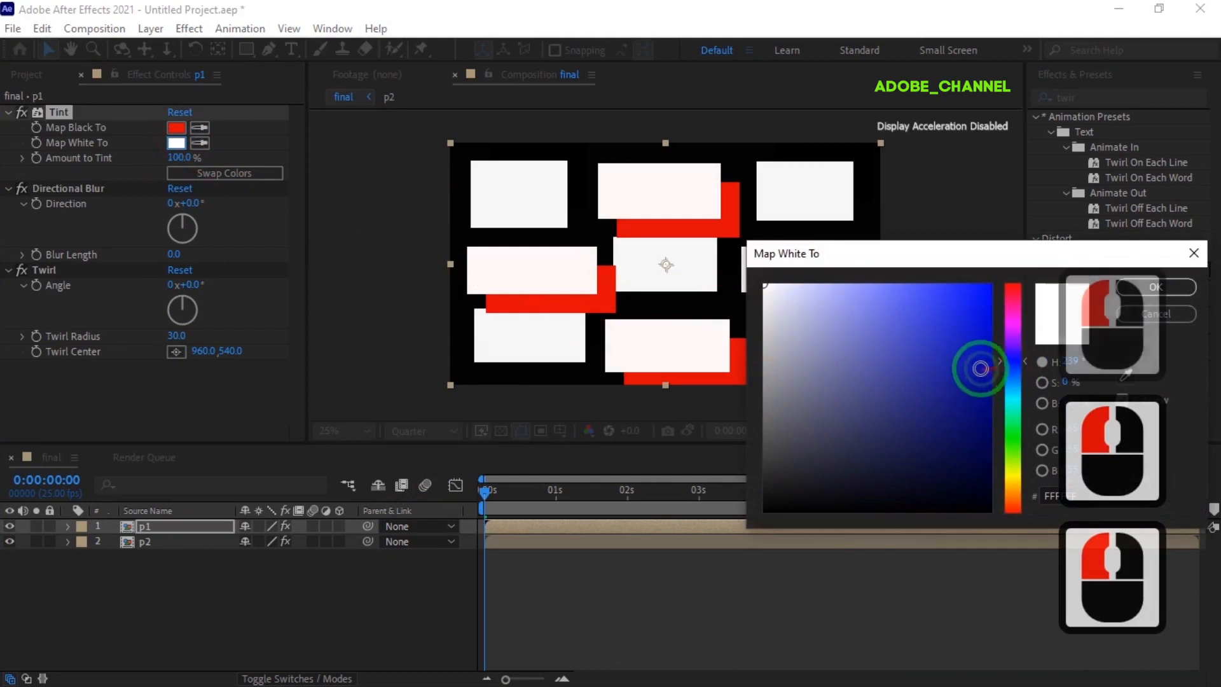
click(943, 314)
click(1178, 289)
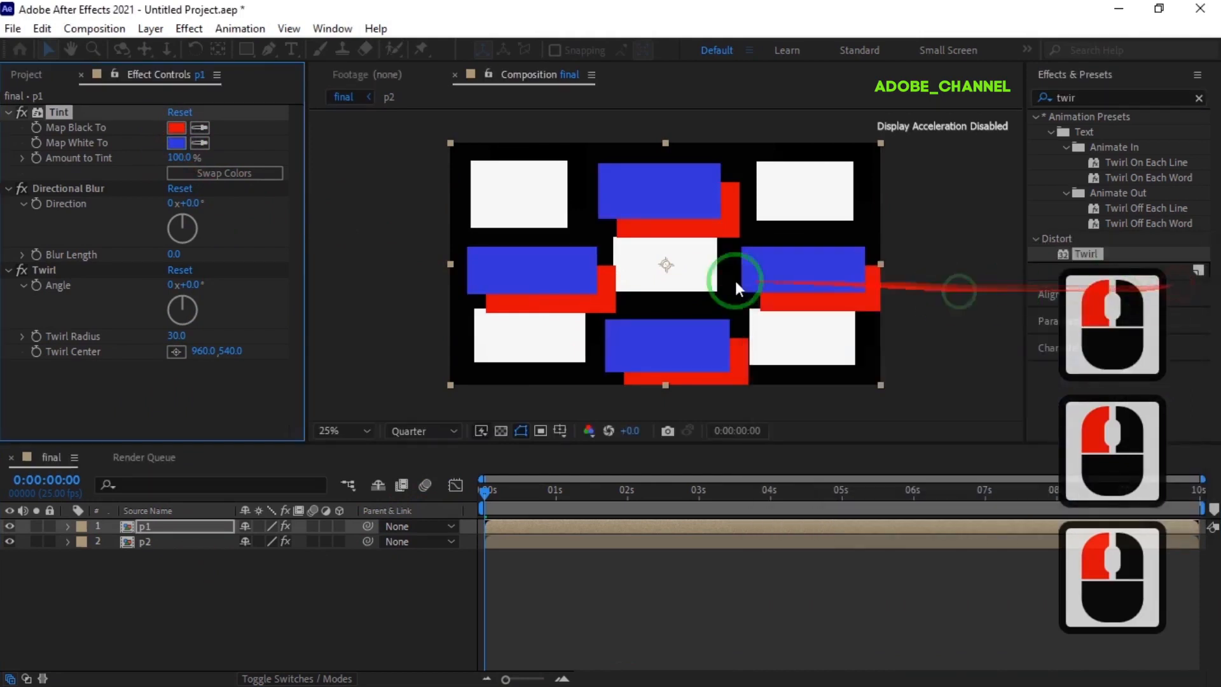
Set the Directional Blur on layer p1 to a direction of 30° and a blur length of 800.
click(194, 203)
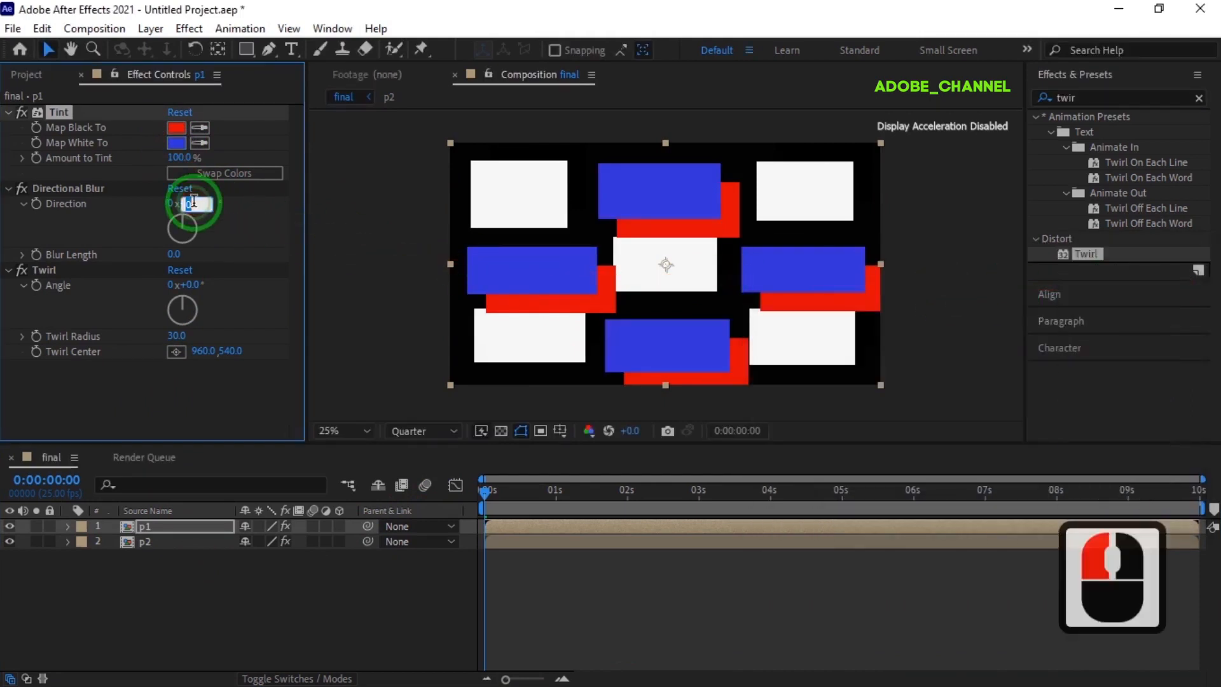
text(30)
key(Return)
text(800)
key(Return)
Set the Twirl effect on layer p1 to an angle of 50° and a radius of 50.
click(189, 287)
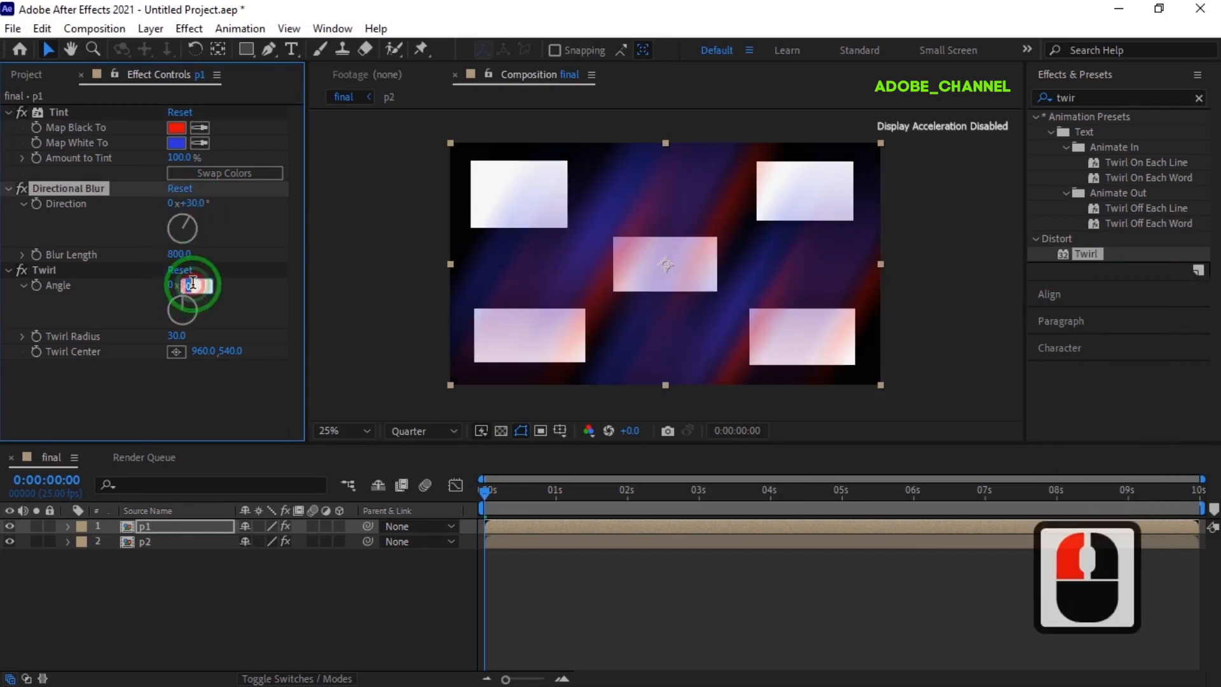
text(50)
key(Return)
click(181, 336)
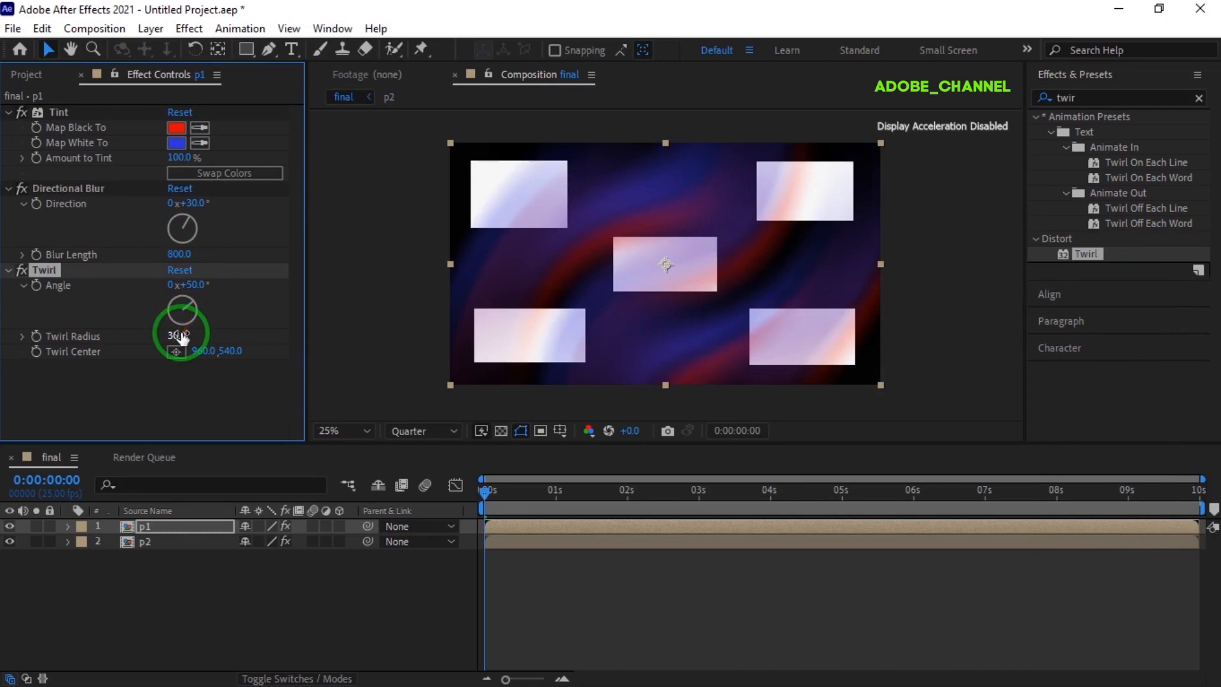
text(50)
key(Return)
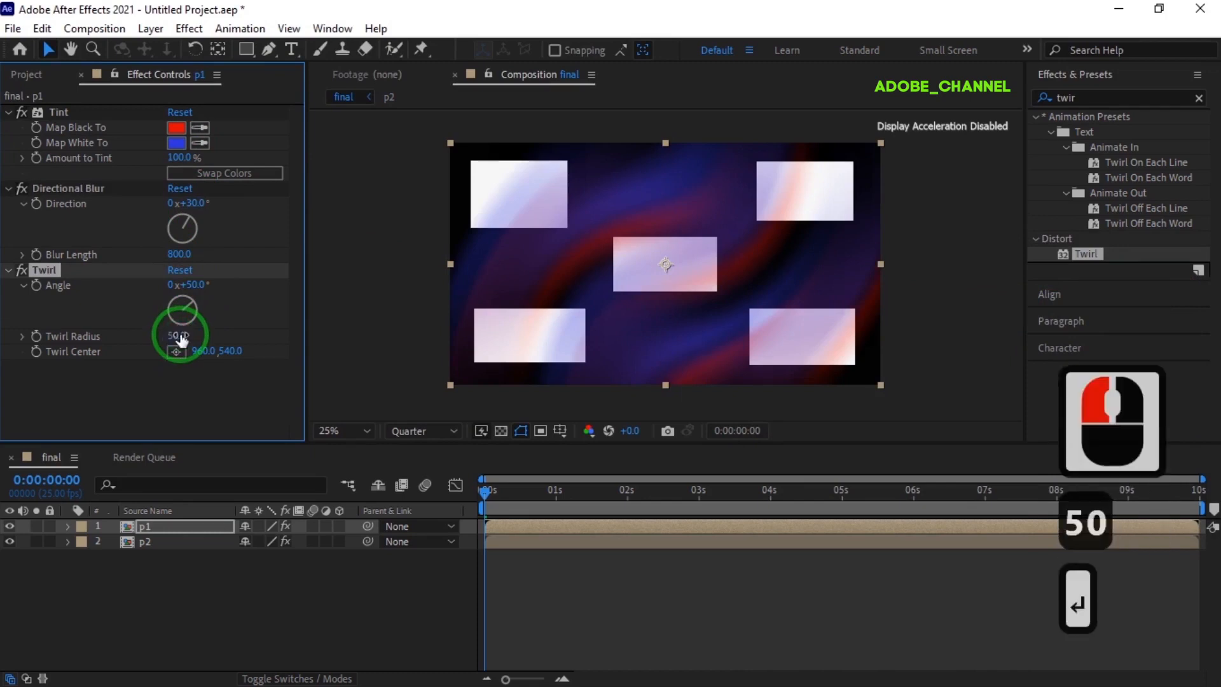
Set the Tint effect's Map Black To colour on layer p2 to green.
click(158, 542)
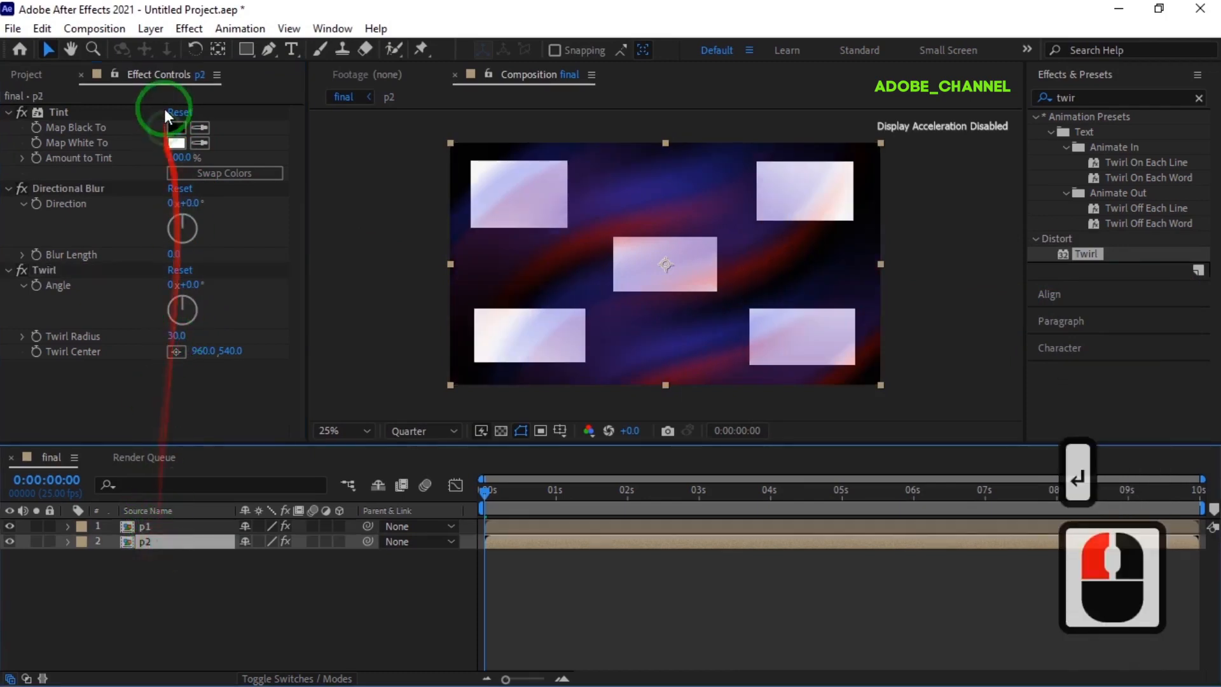
click(177, 129)
click(970, 374)
click(1016, 436)
click(954, 315)
click(1138, 288)
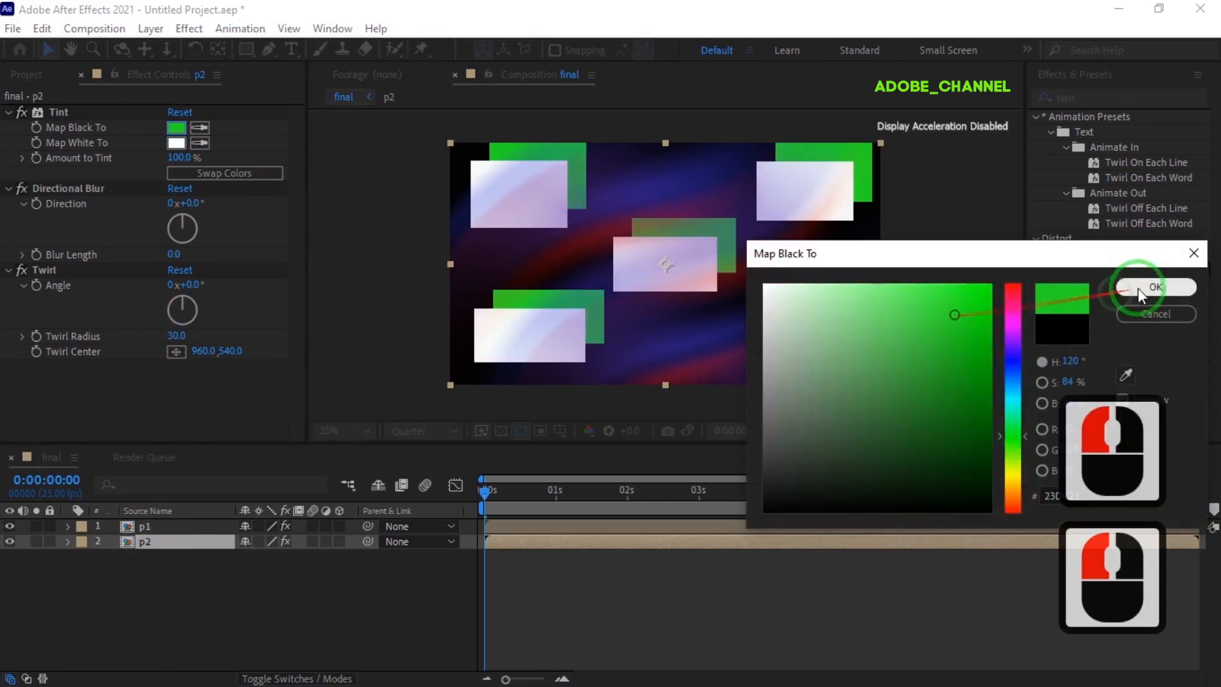
click(1159, 288)
Set the Tint effect's Map White To colour on layer p2 to bright yellow.
click(176, 143)
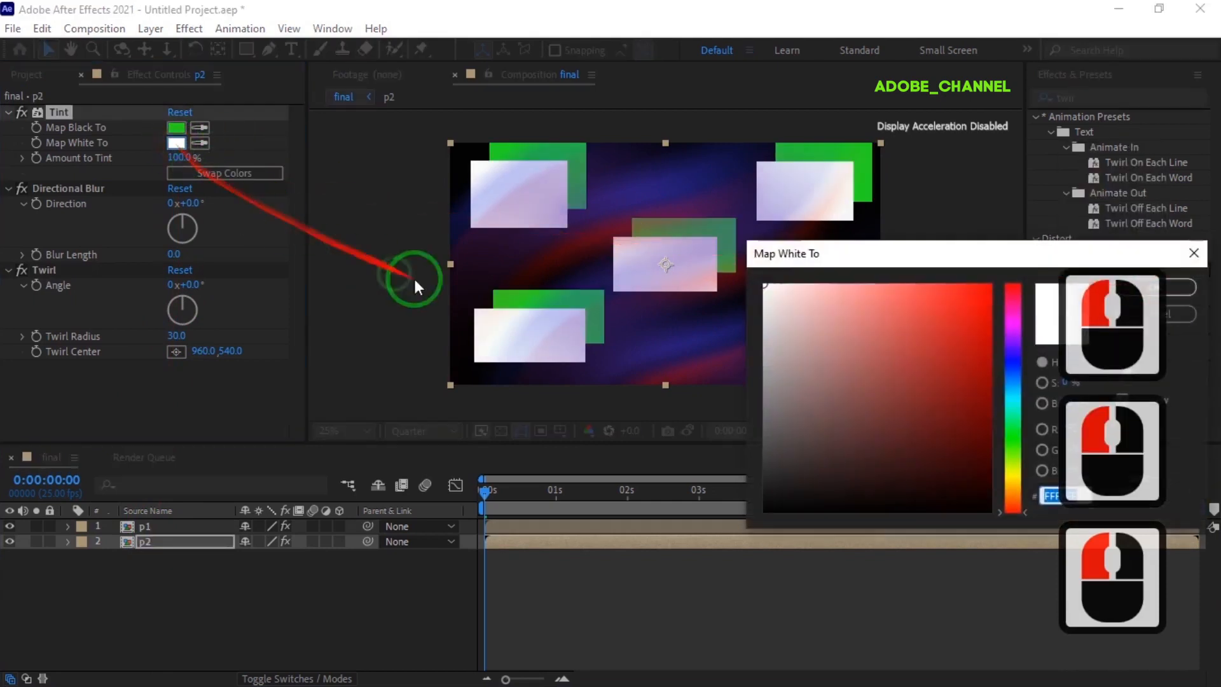
click(1013, 478)
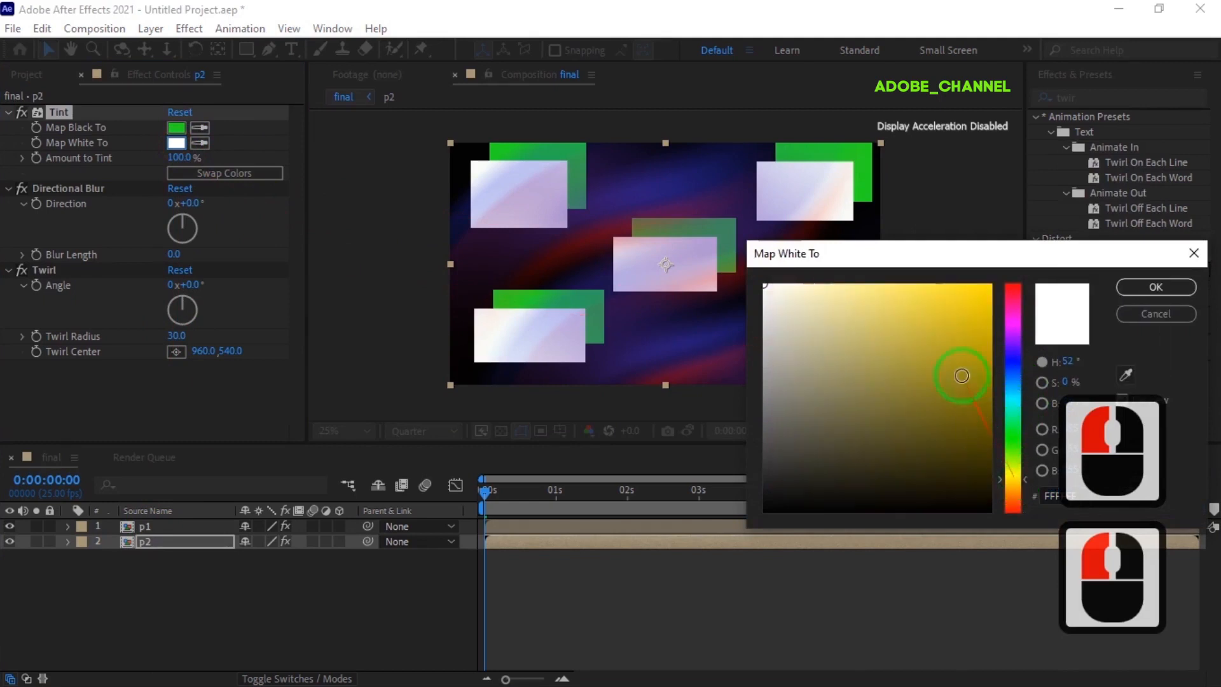
click(942, 304)
drag(983, 288, 976, 294)
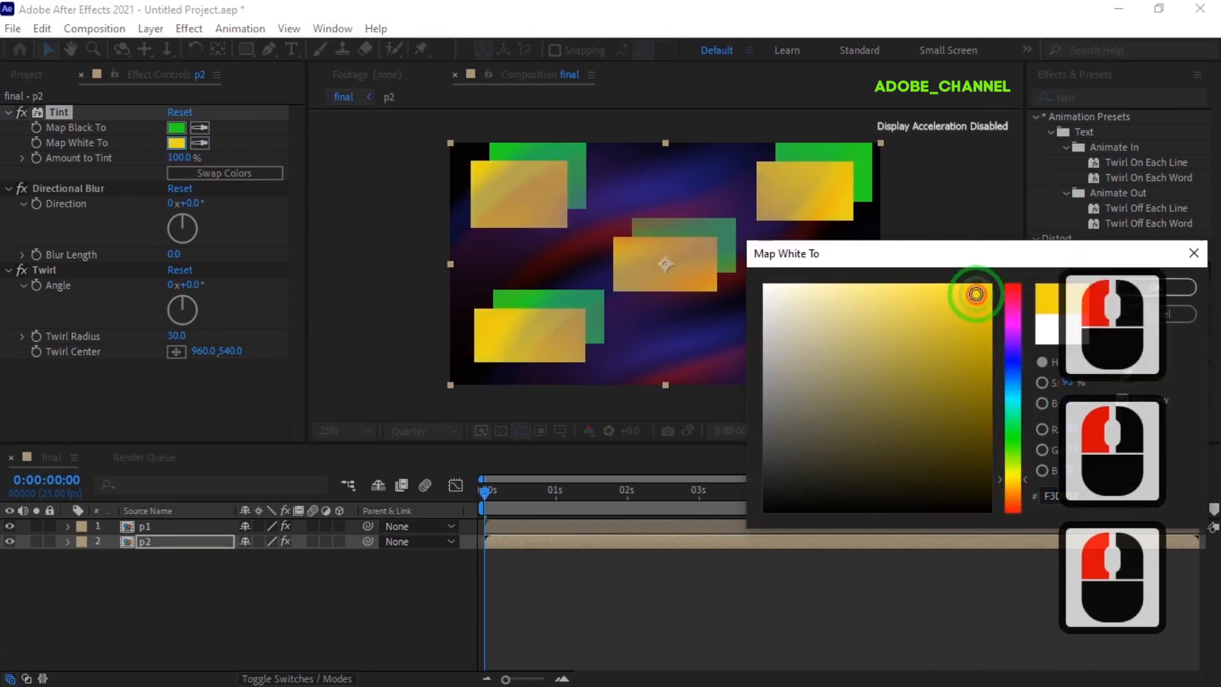
click(1176, 288)
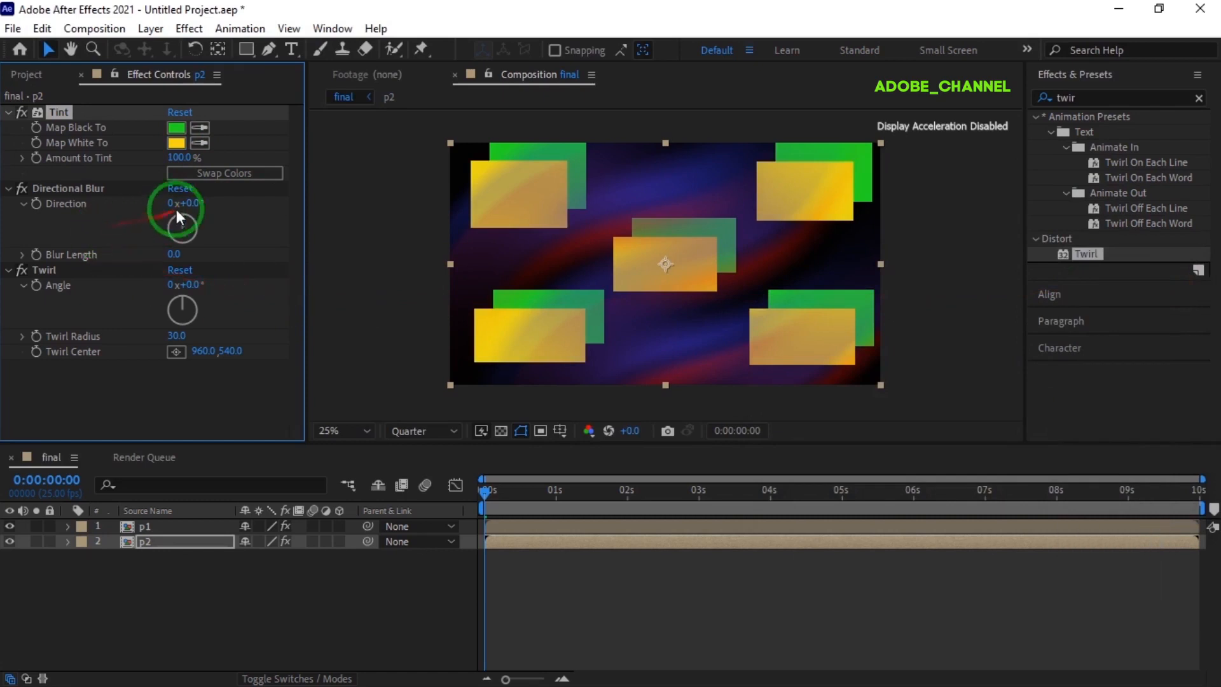
Set the Directional Blur on layer p2 to a direction of 60° and a blur length of 800.
click(192, 203)
text(60)
key(Return)
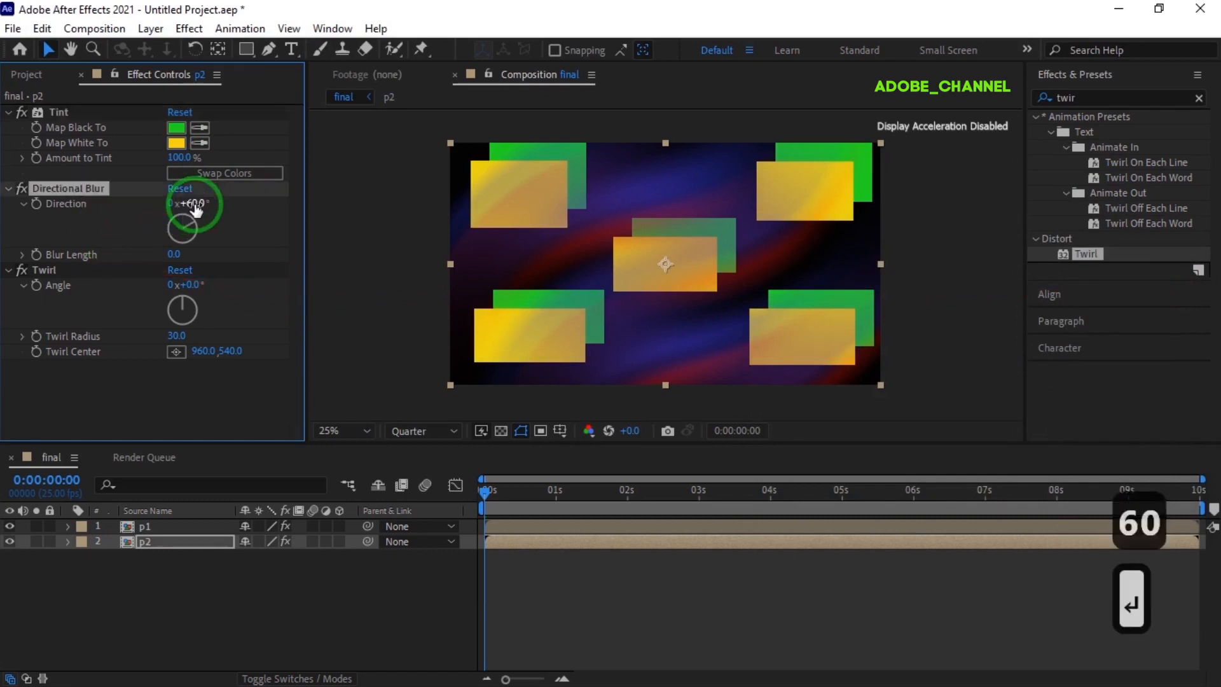
click(176, 253)
text(800)
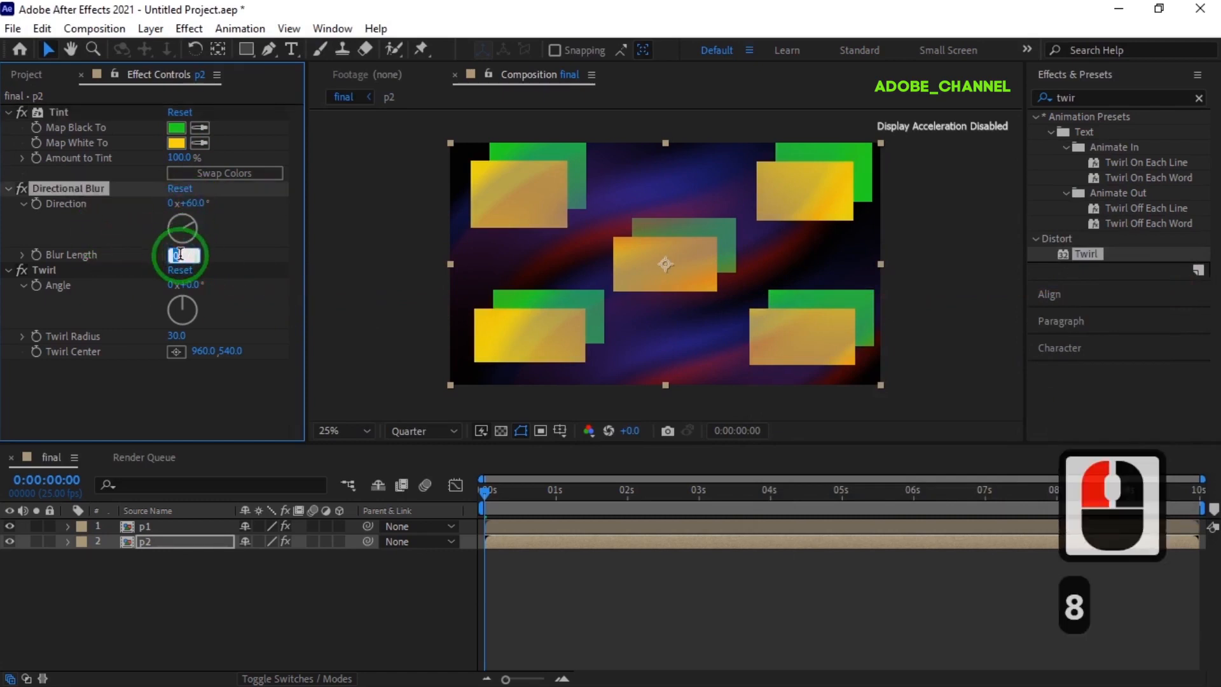
key(Return)
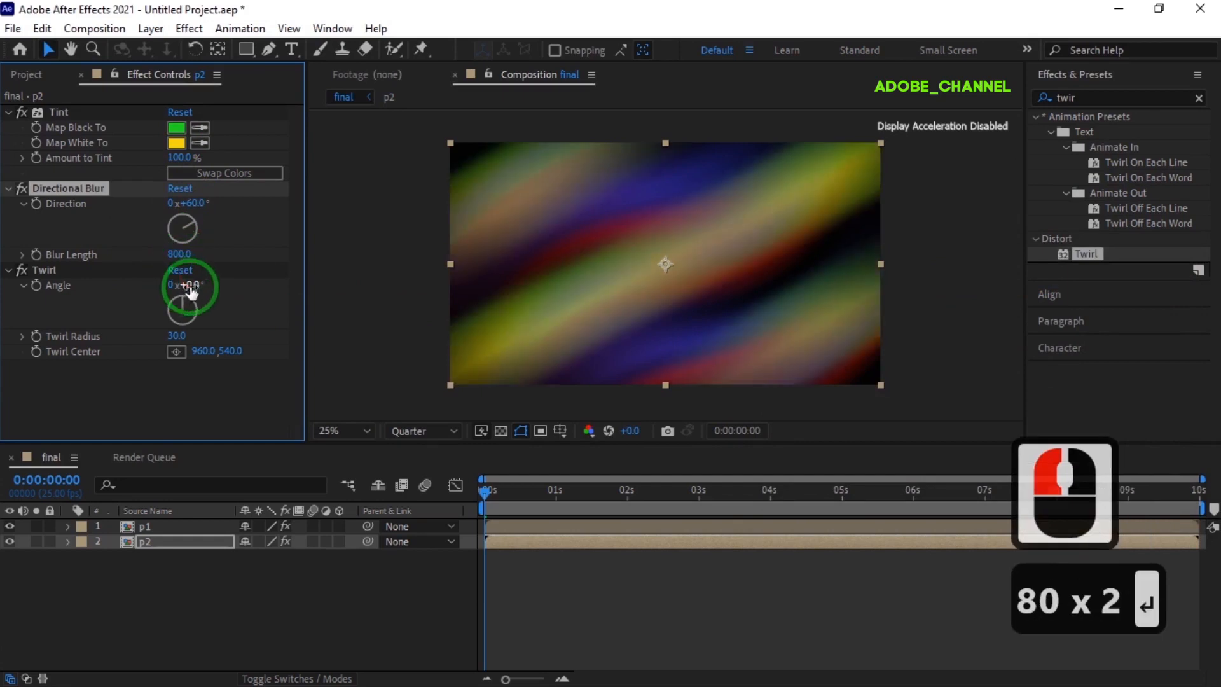
Set the Twirl effect on layer p2 to an angle of 50° and a radius of 50.
click(190, 286)
text(50)
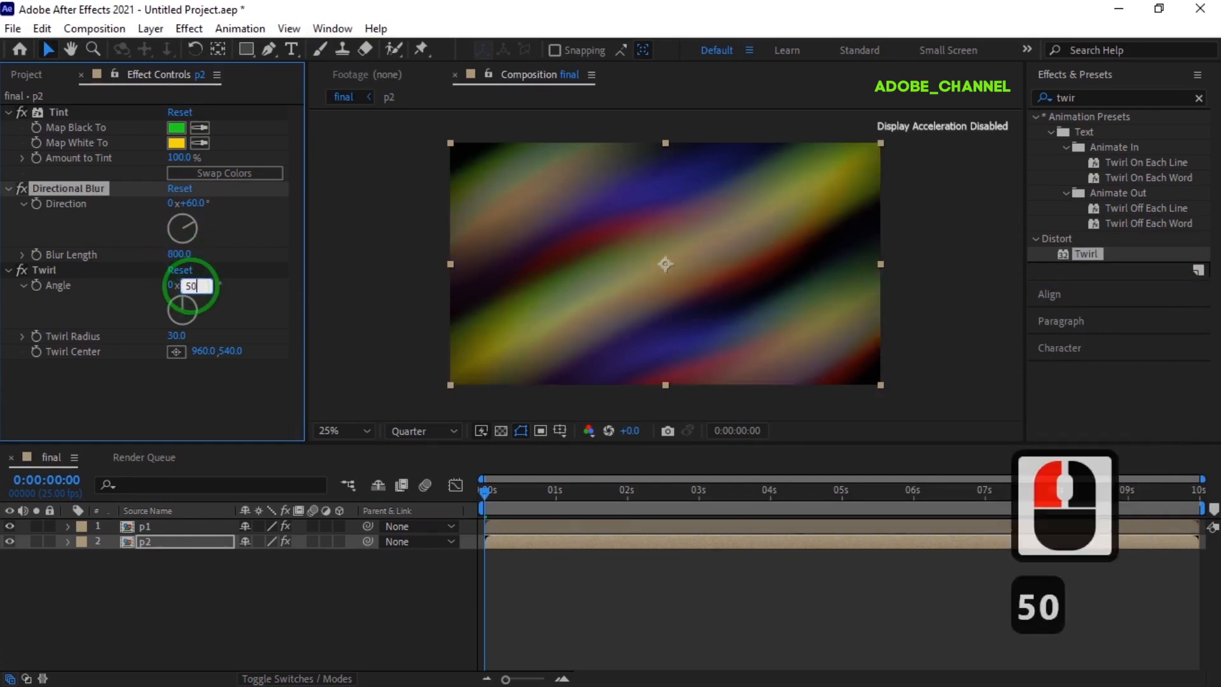
key(Return)
click(176, 335)
text(50)
key(Return)
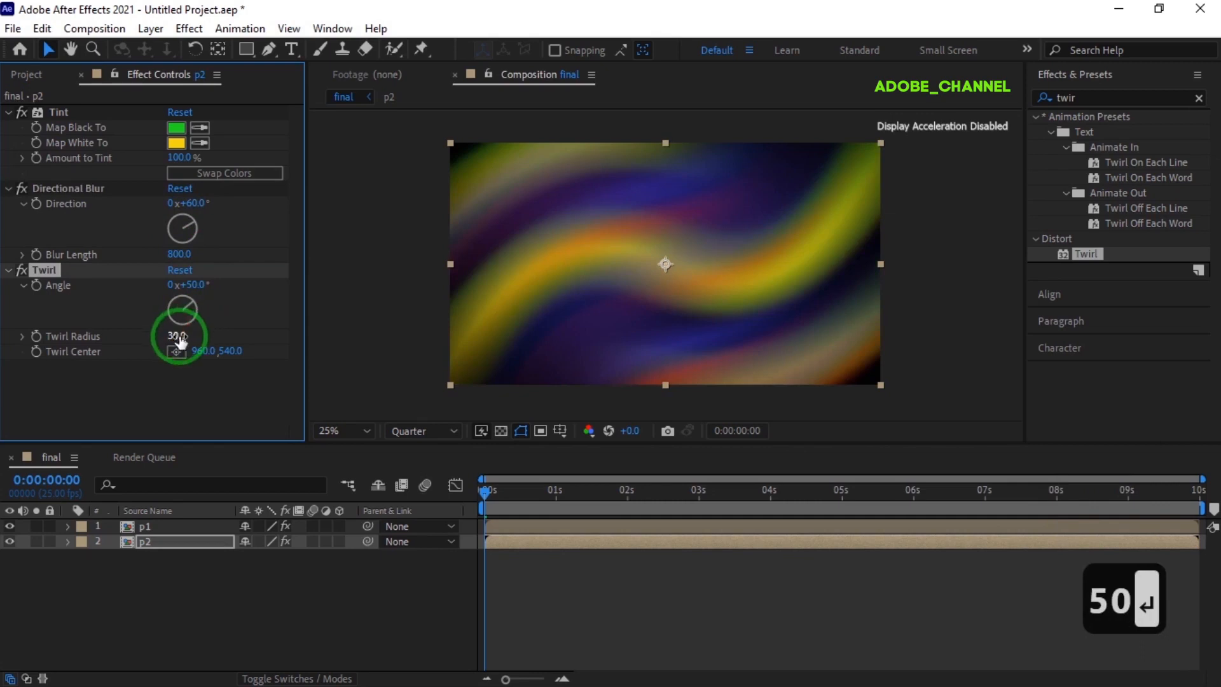
Create a composition-sized solid layer named bg in bright pink in the final composition.
click(170, 593)
right_click(170, 593)
mouse_move(231, 383)
click(440, 429)
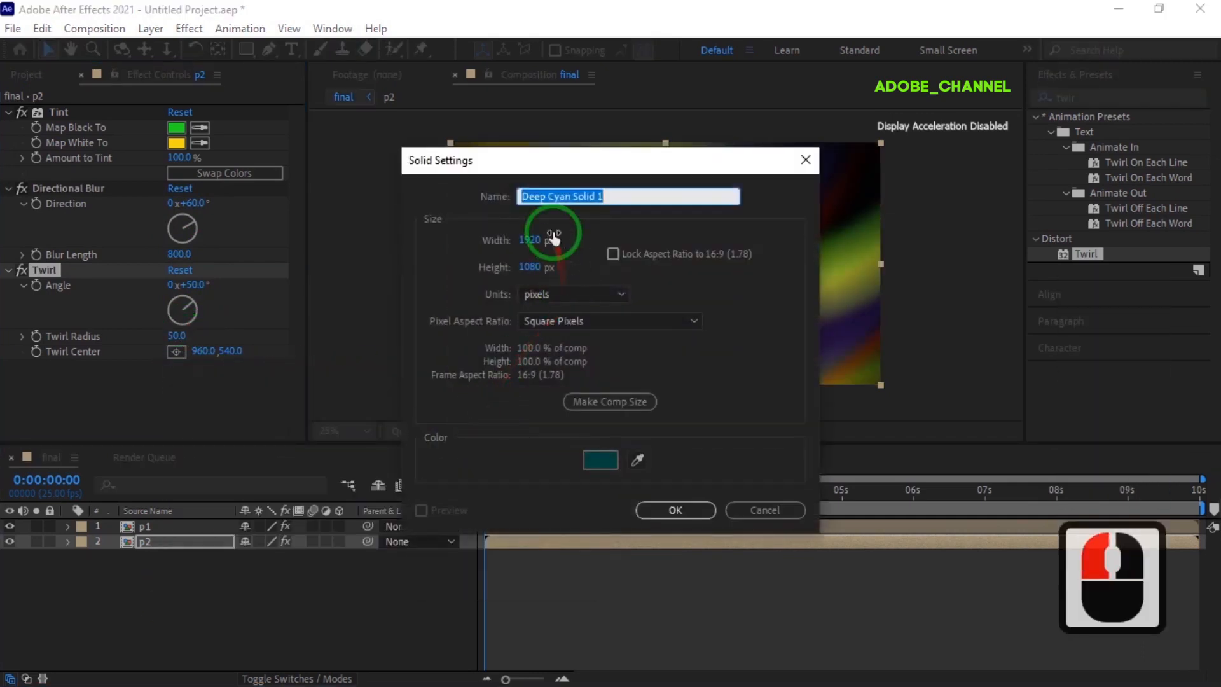
text(bg)
click(601, 459)
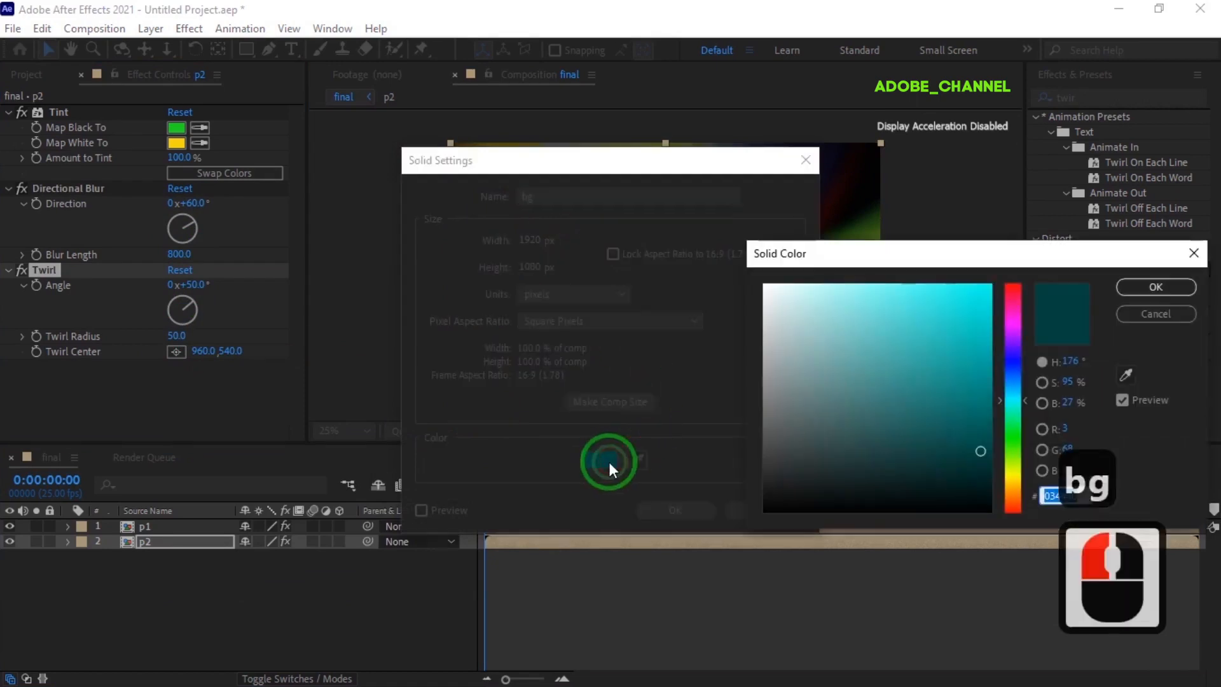
click(1015, 321)
click(1018, 311)
click(1155, 287)
click(675, 510)
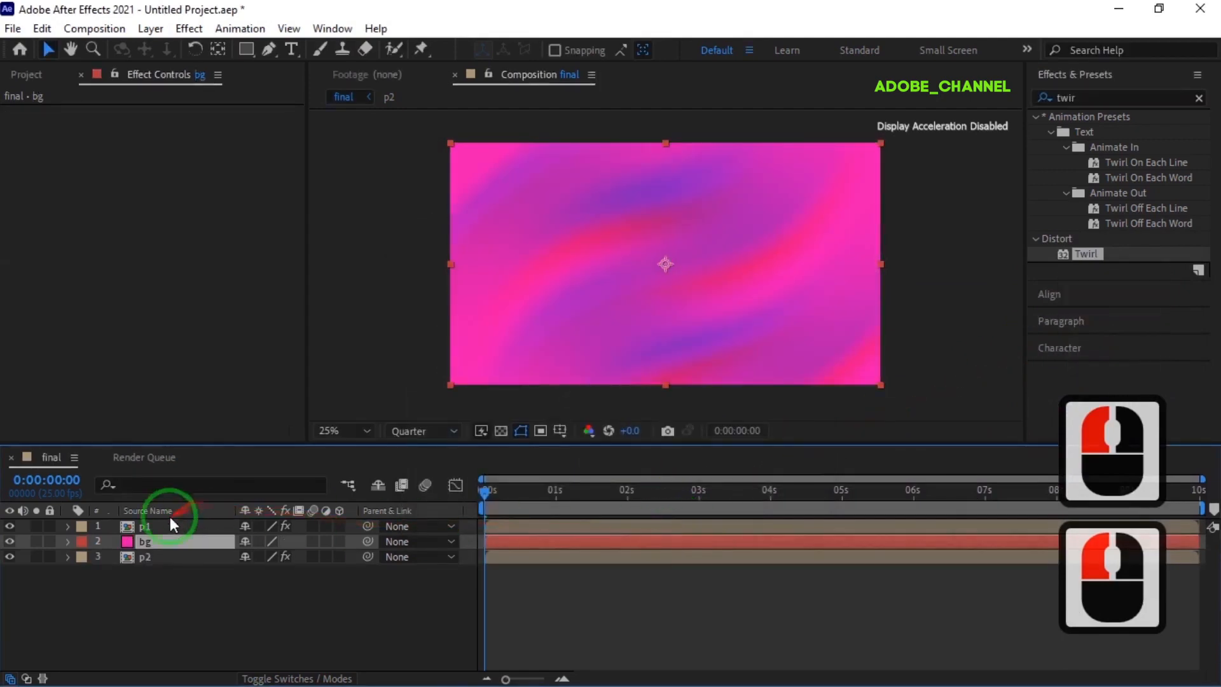
Move the bg layer beneath p2 in the layer stack and set its opacity to 54%.
click(163, 540)
drag(163, 537, 153, 566)
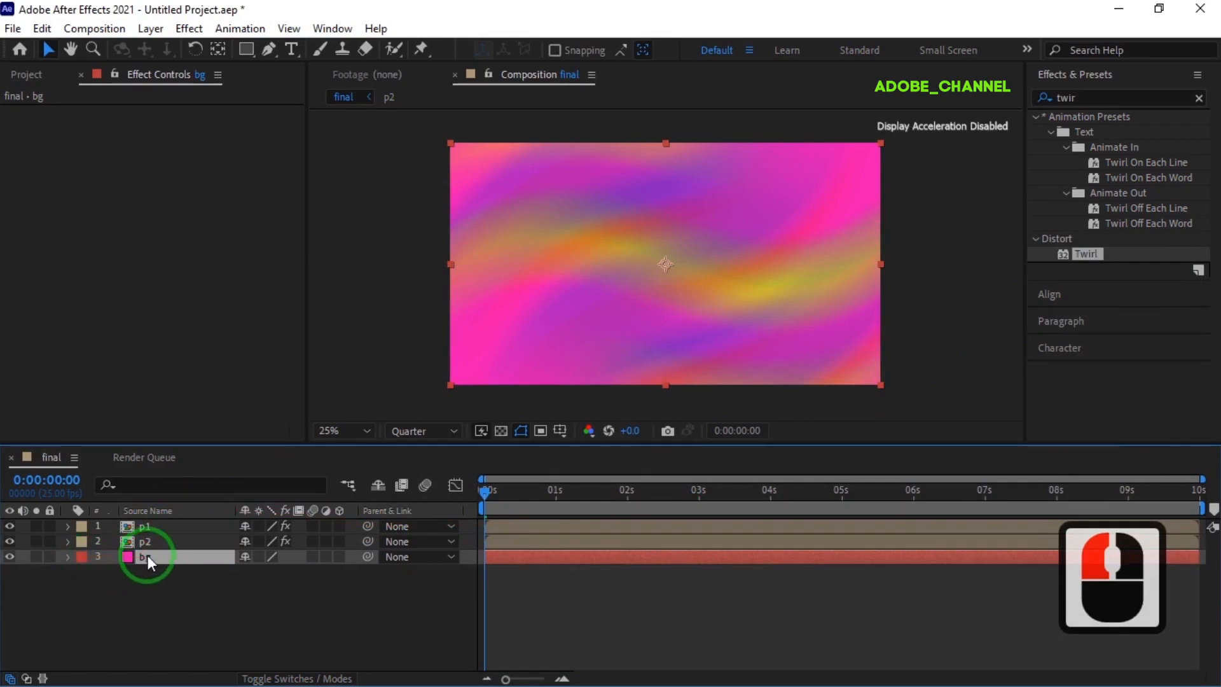
key(t)
drag(249, 571, 207, 571)
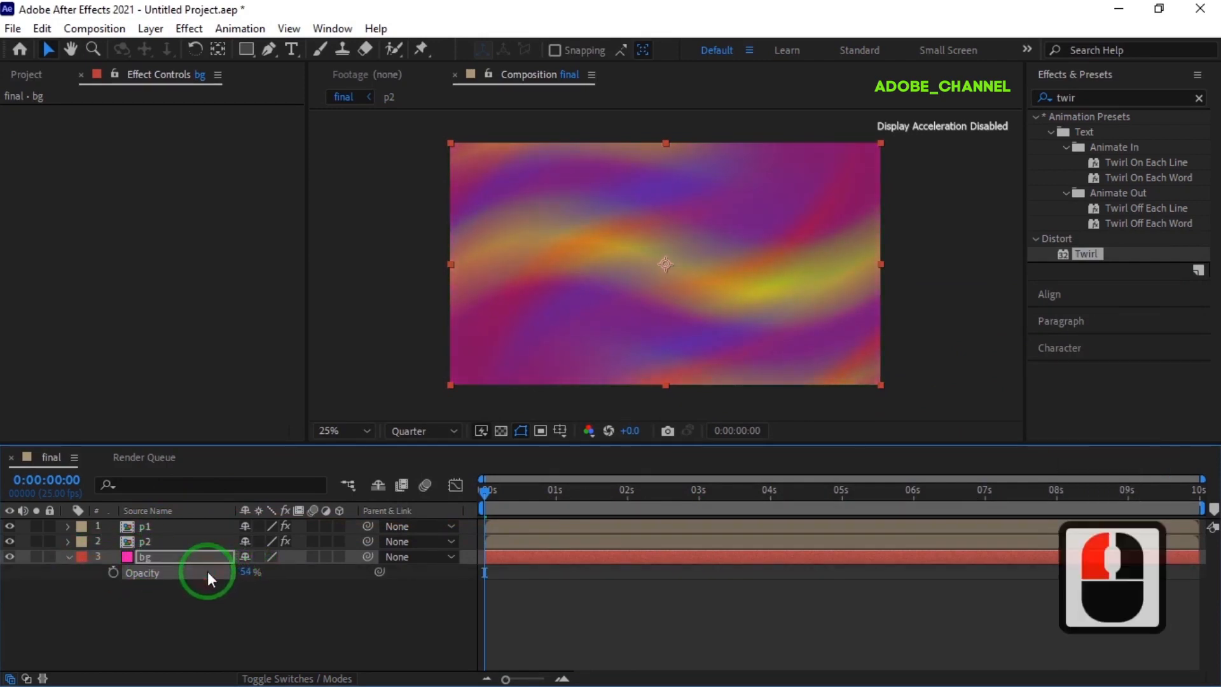
click(306, 608)
click(68, 556)
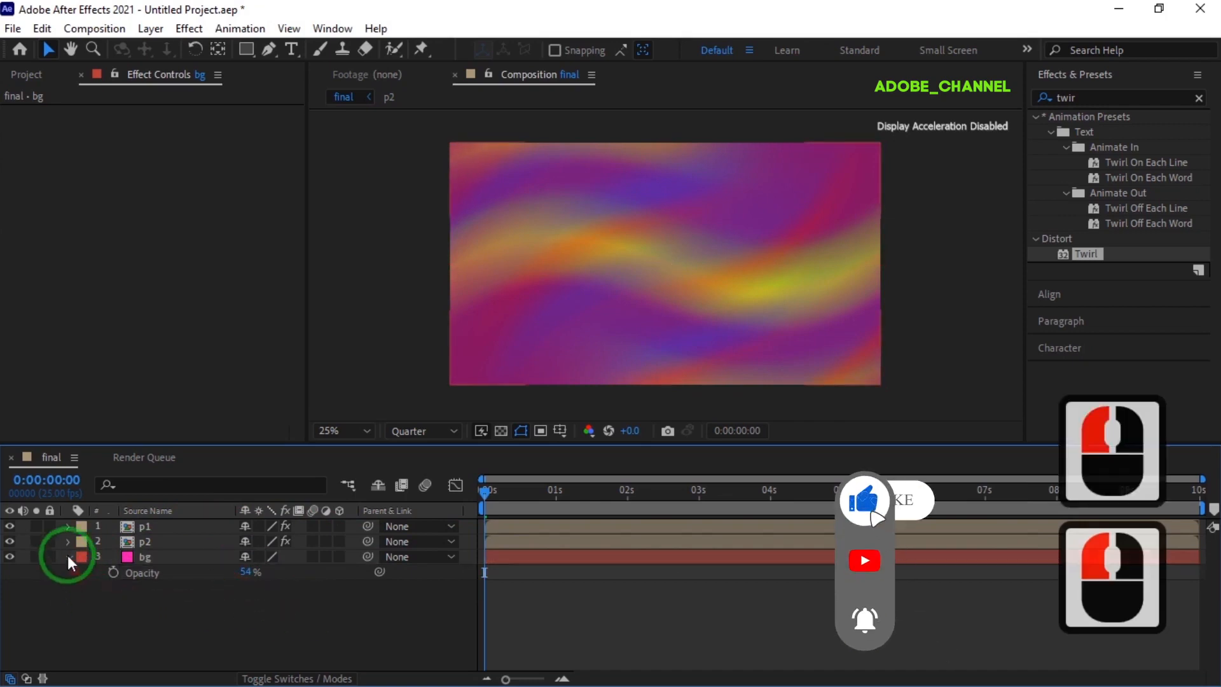
Play back the final composition to review the flowing background animation.
key(space)
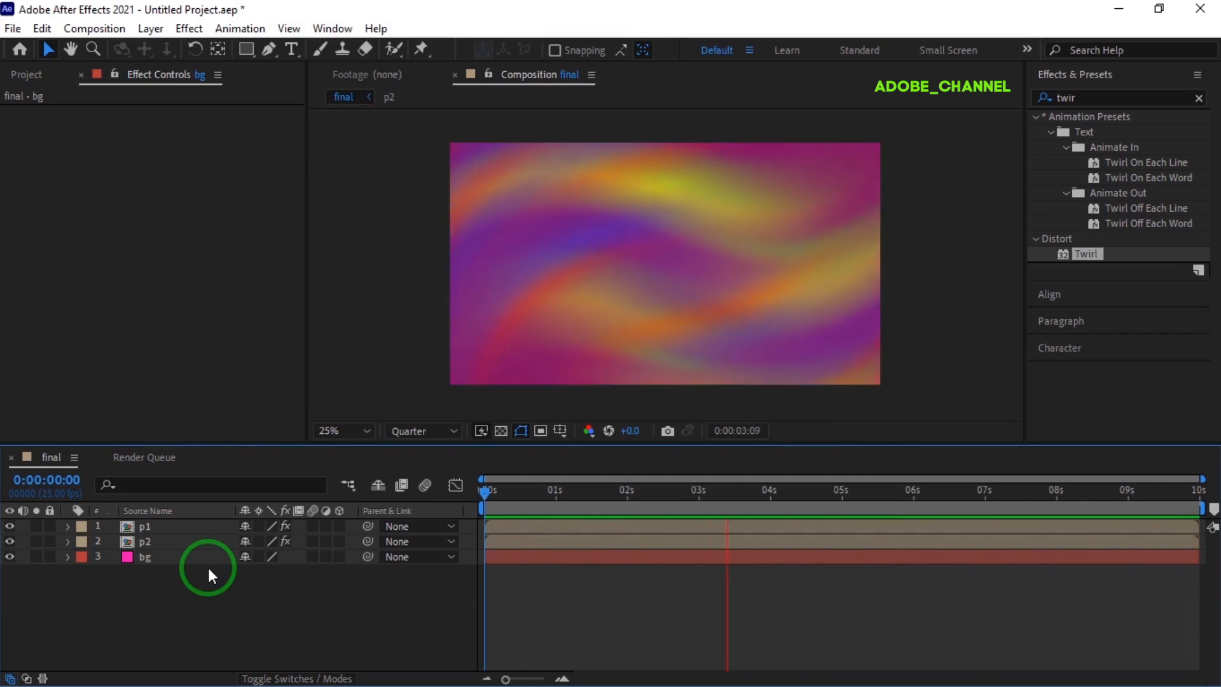
key(space)
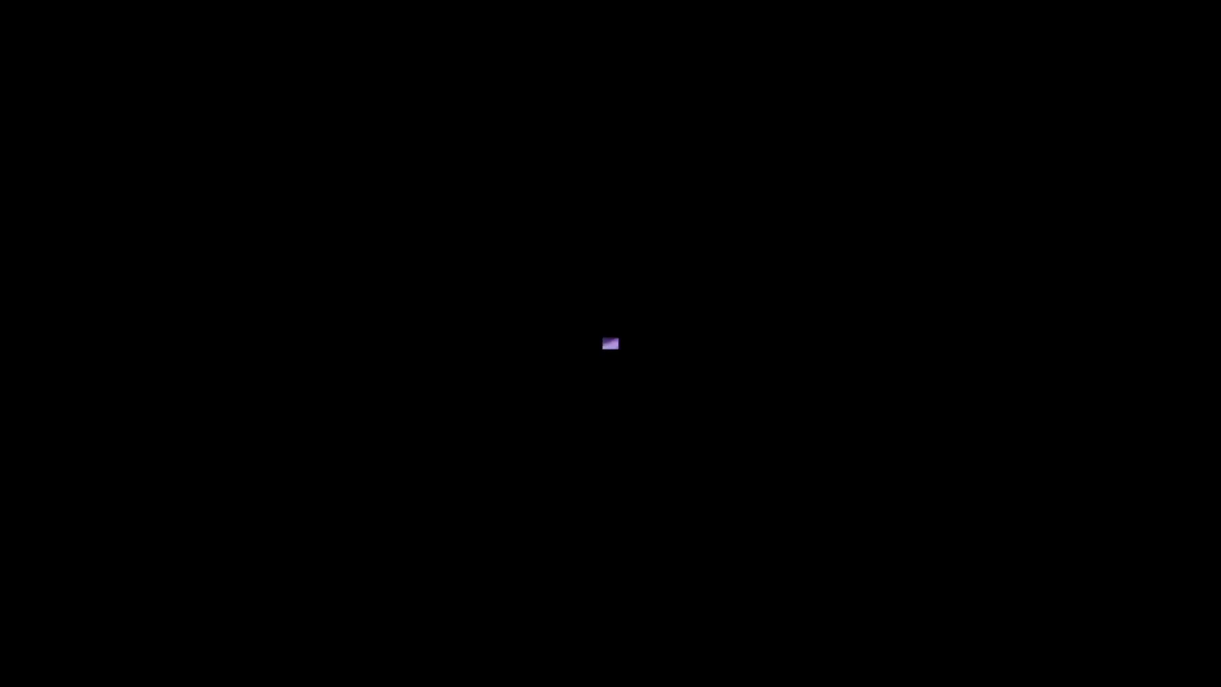